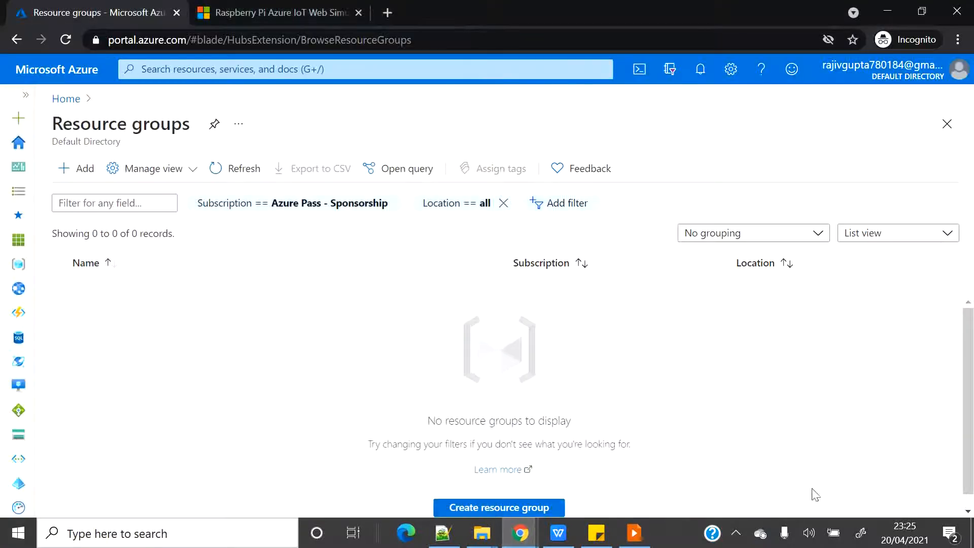
Start a new resource group named rg and set its region to (Europe) West Europe.
{"action": "left_click", "coordinate": [80, 175]}
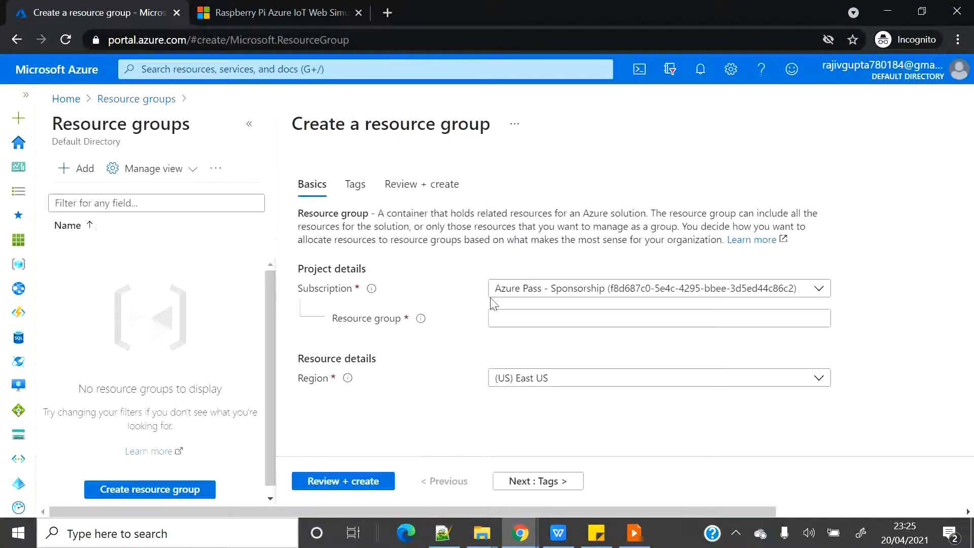
{"action": "left_click", "coordinate": [517, 318]}
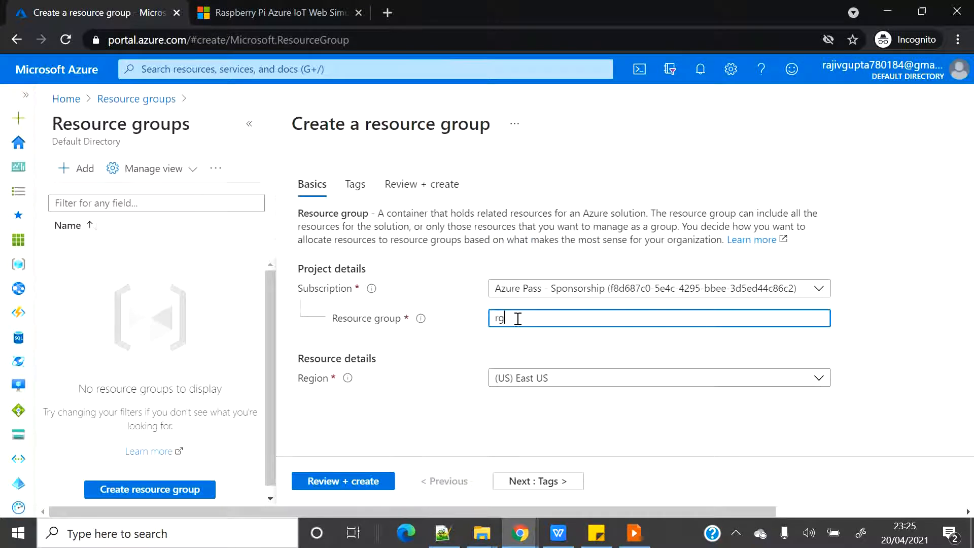
{"action": "left_click", "coordinate": [596, 384]}
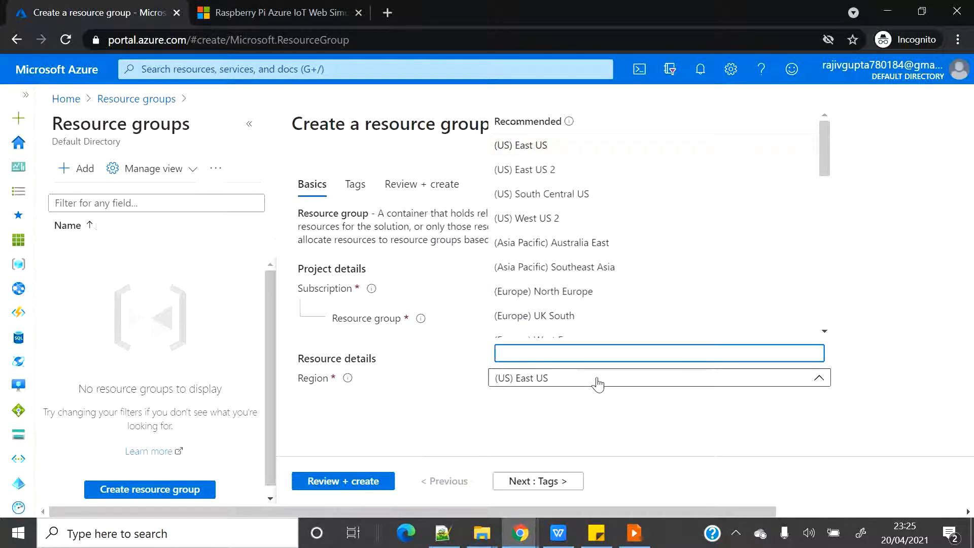
{"action": "type", "text": "eup"}
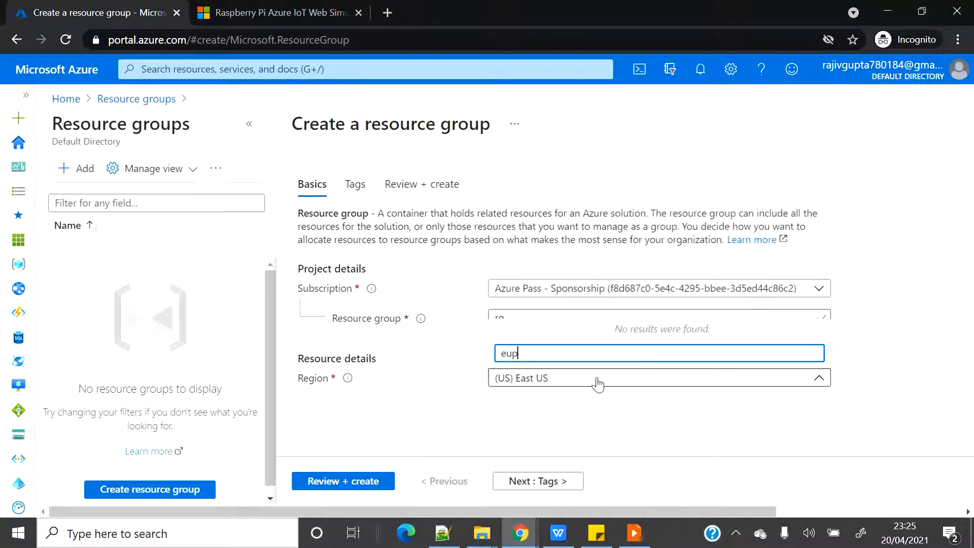
{"action": "key", "text": "BackSpace"}
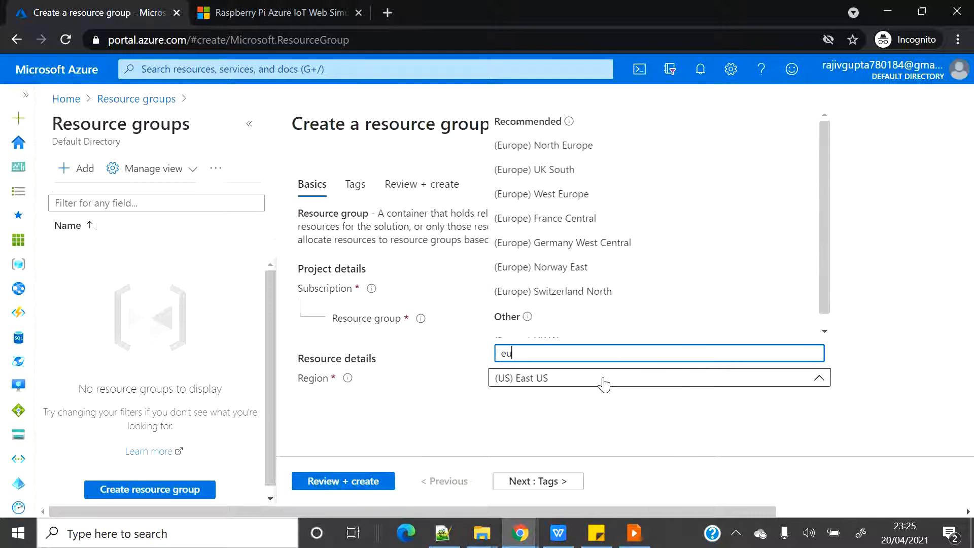
{"action": "type", "text": "rope"}
{"action": "left_click", "coordinate": [572, 195]}
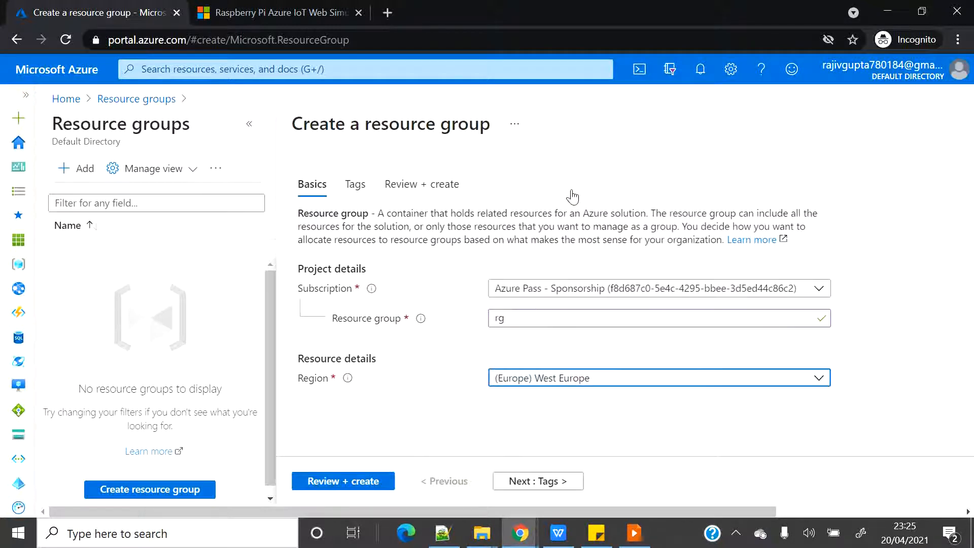
Review and create the rg resource group, and open it.
{"action": "left_click", "coordinate": [350, 482]}
{"action": "left_click", "coordinate": [322, 481]}
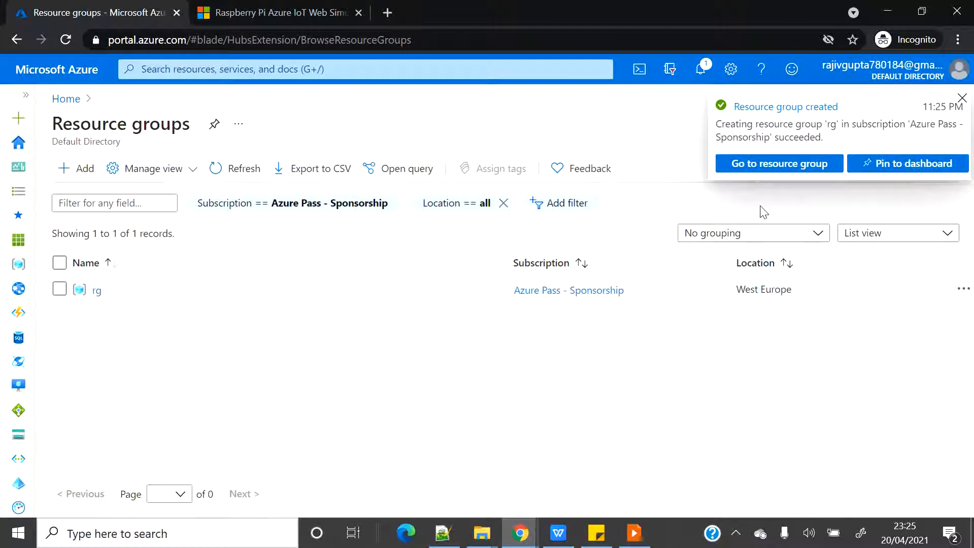
{"action": "left_click", "coordinate": [761, 164]}
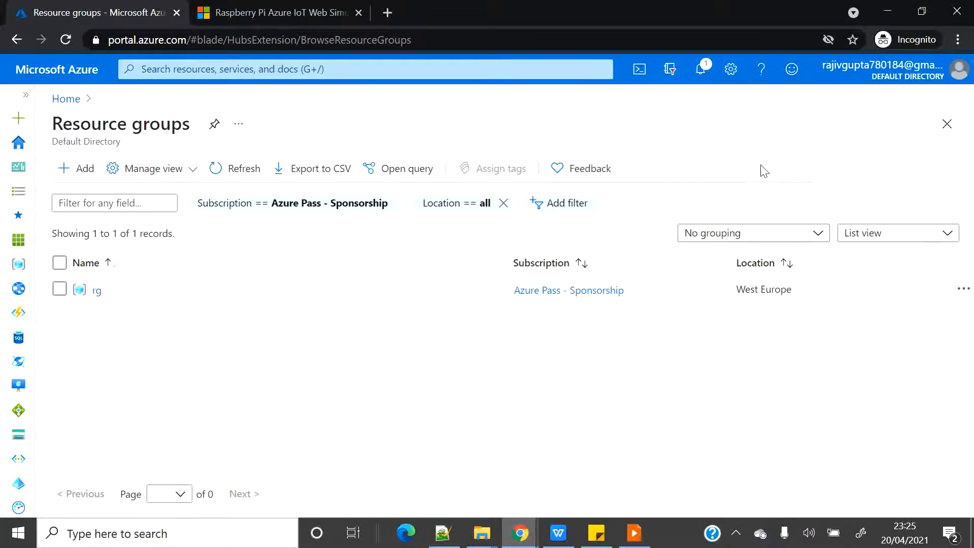
Search the portal for the IoT Hub service and start creating a new IoT hub.
{"action": "left_click", "coordinate": [171, 71]}
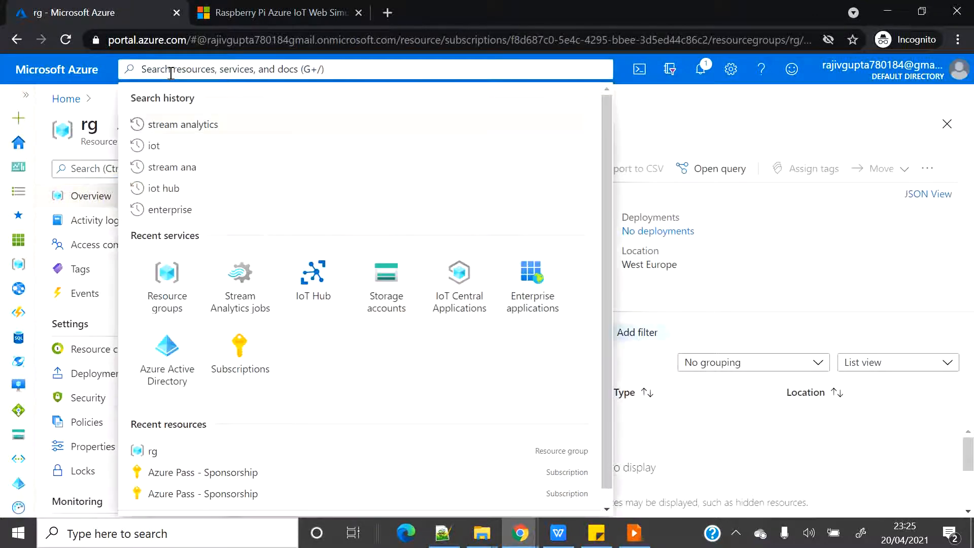
{"action": "type", "text": "io"}
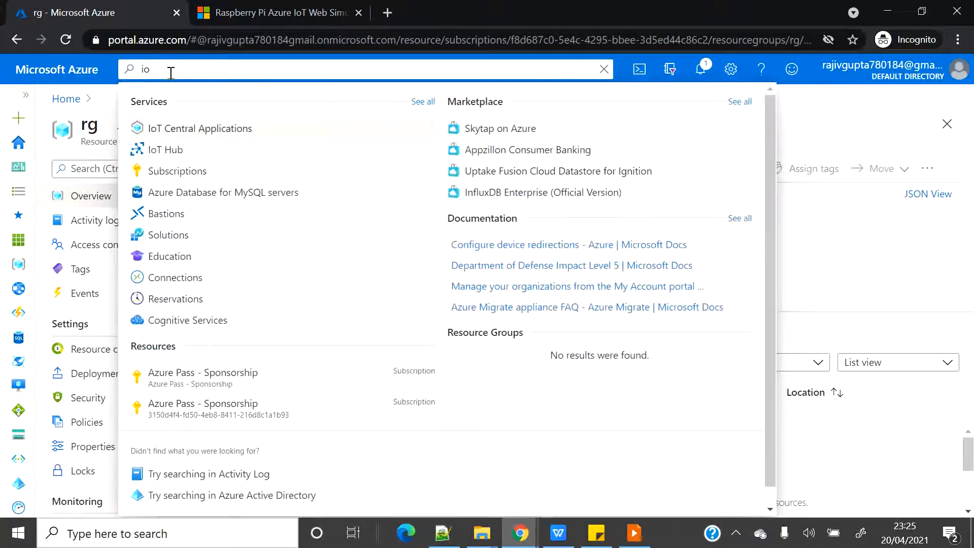
{"action": "type", "text": "t"}
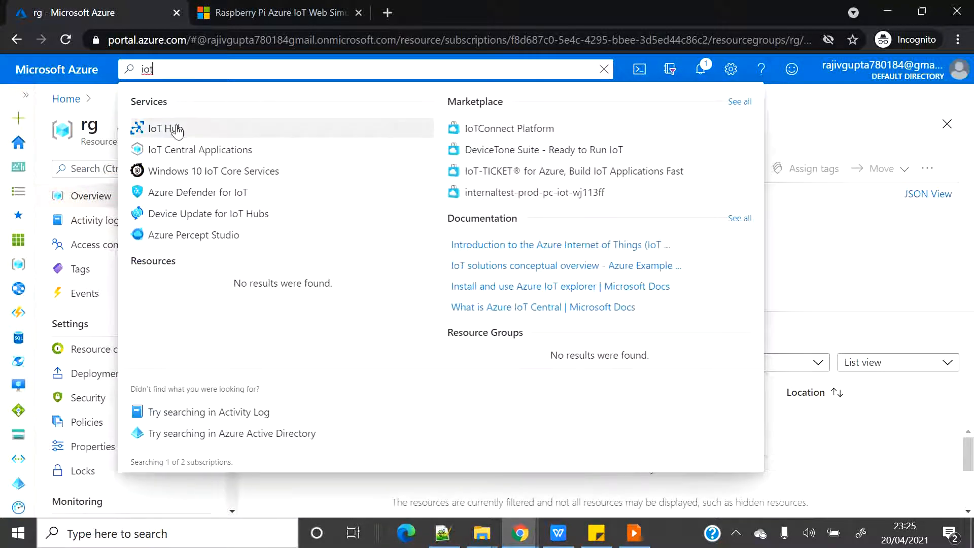
{"action": "left_click", "coordinate": [177, 131]}
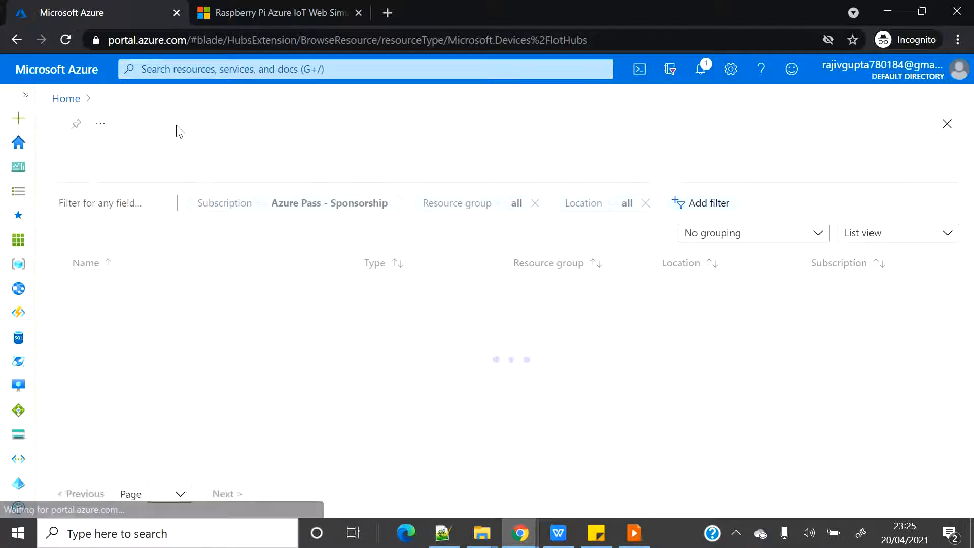
{"action": "left_click", "coordinate": [79, 170]}
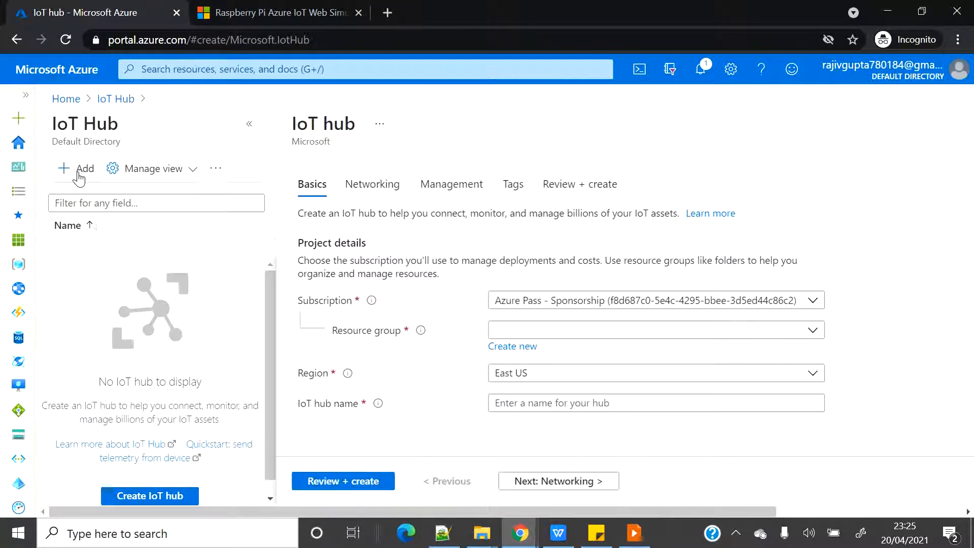
Assign the new IoT hub to resource group rg and set its region to West Europe.
{"action": "left_click", "coordinate": [521, 333]}
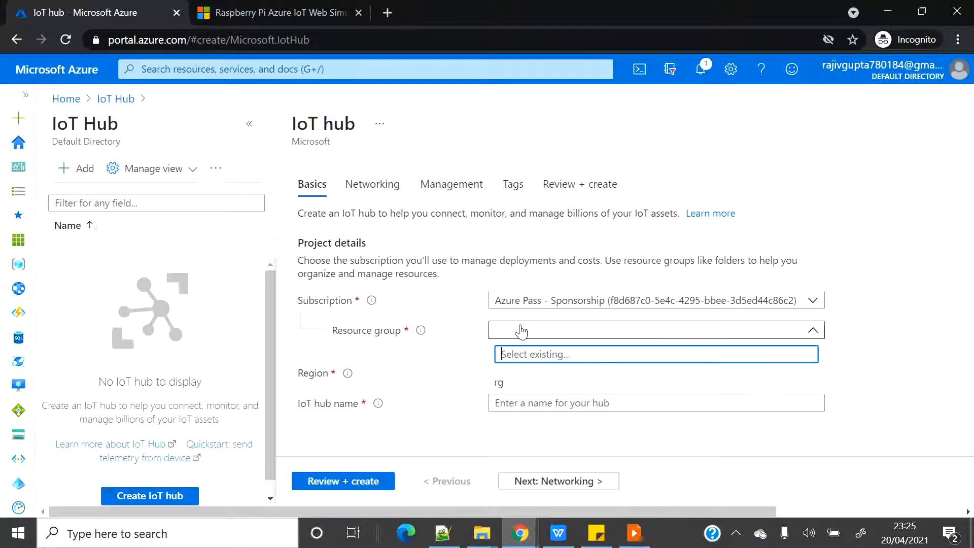
{"action": "left_click", "coordinate": [500, 384]}
{"action": "left_click", "coordinate": [512, 375]}
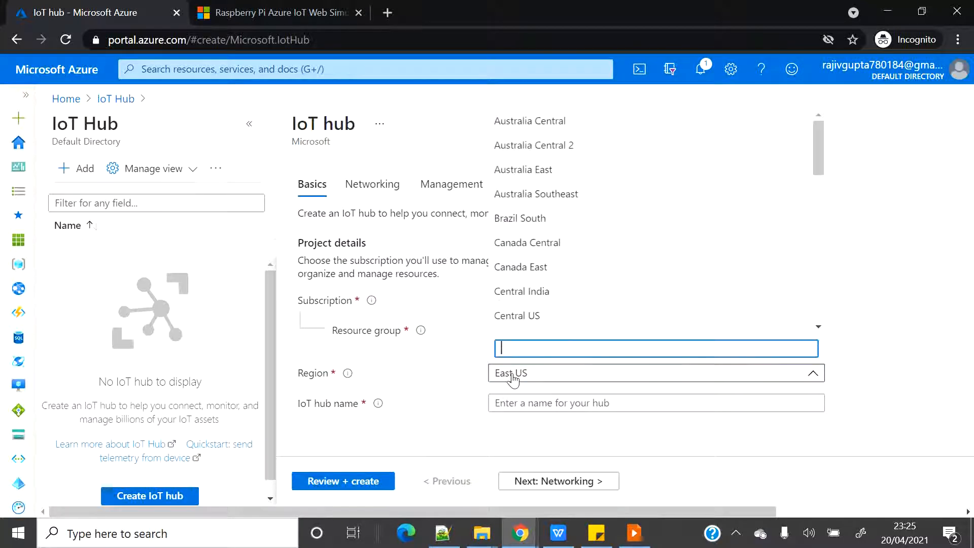
{"action": "type", "text": "west "}
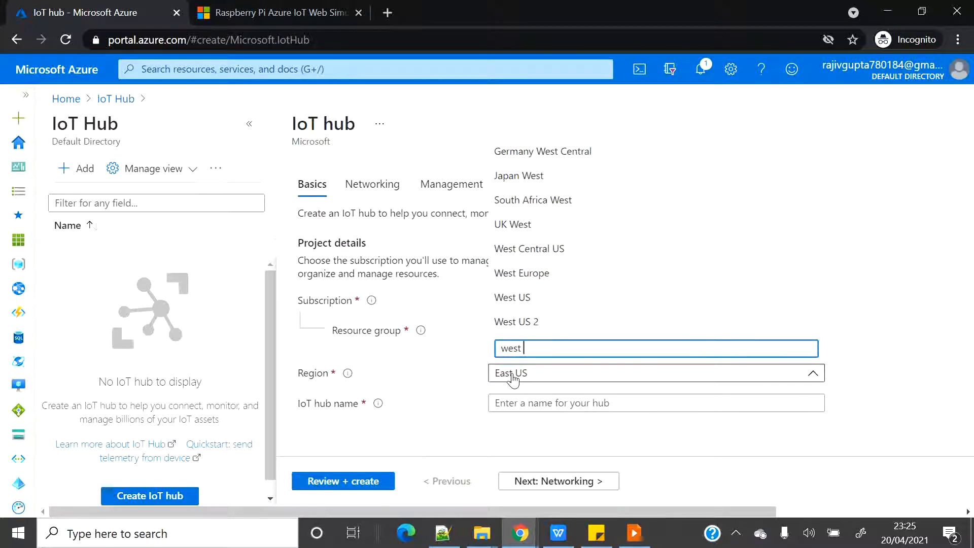
{"action": "type", "text": "eu"}
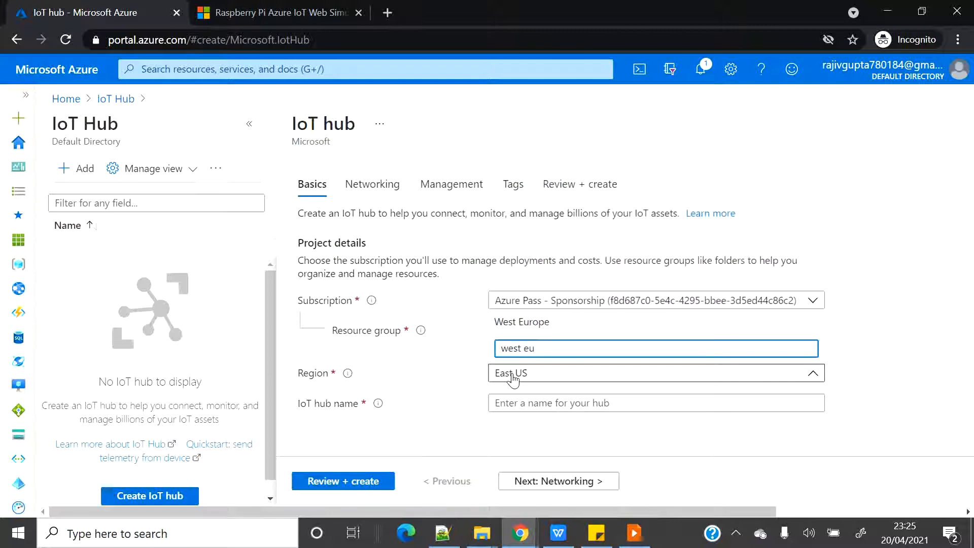
{"action": "left_click", "coordinate": [513, 325]}
Name the IoT hub iothubsf101.
{"action": "left_click", "coordinate": [523, 408]}
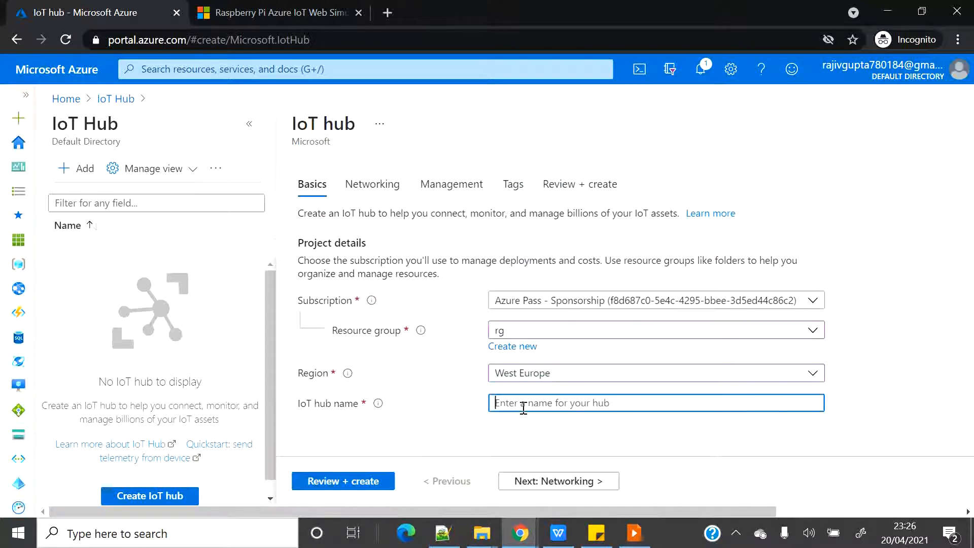
{"action": "type", "text": "iothub"}
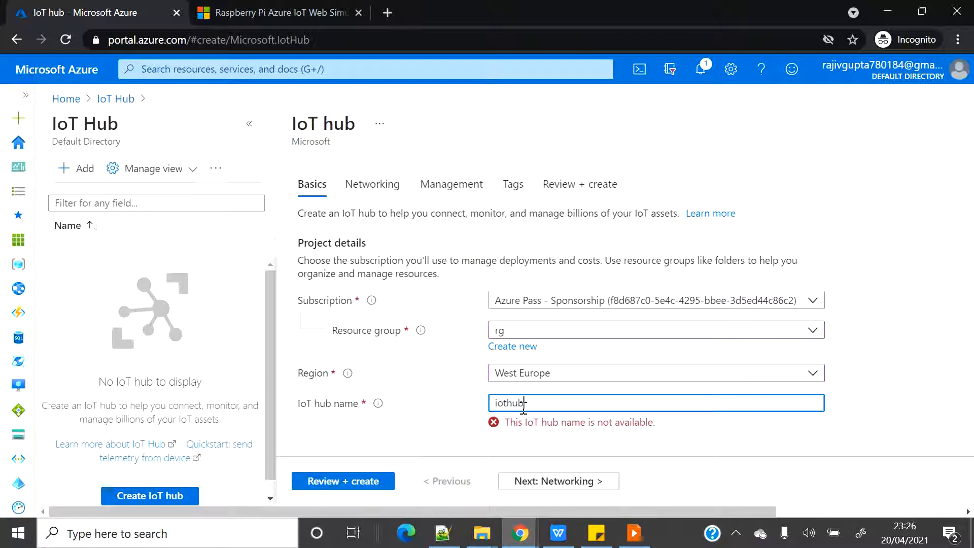
{"action": "type", "text": "-sf"}
{"action": "left_click", "coordinate": [529, 404]}
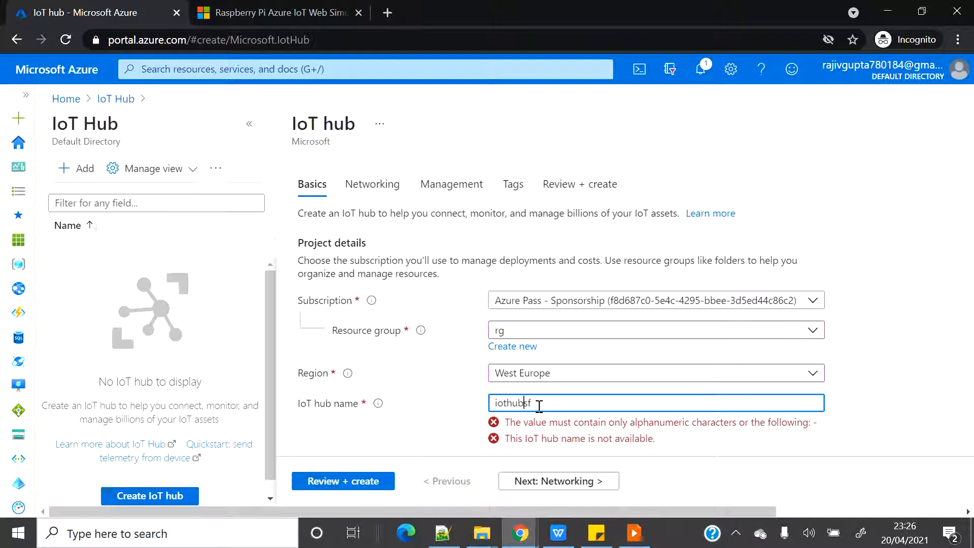
{"action": "left_click", "coordinate": [539, 406]}
{"action": "type", "text": "101"}
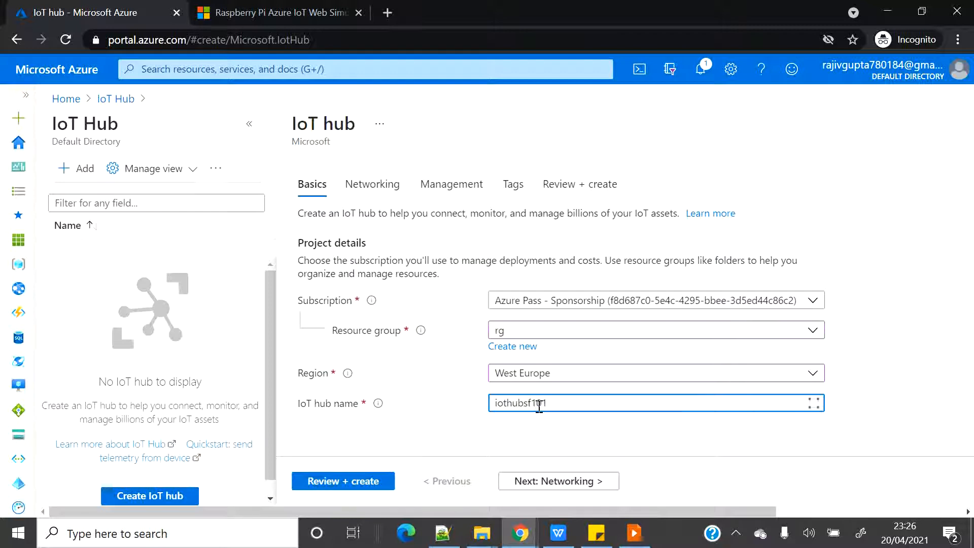
Keep the default networking, management and tag settings, review the configuration and create the IoT hub.
{"action": "left_click", "coordinate": [543, 484]}
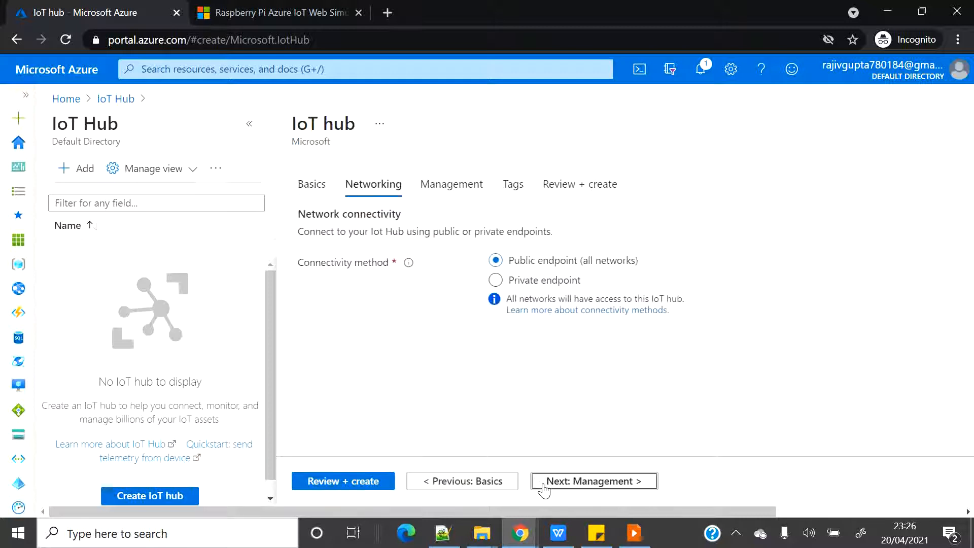
{"action": "left_click", "coordinate": [569, 485]}
{"action": "left_click", "coordinate": [569, 487]}
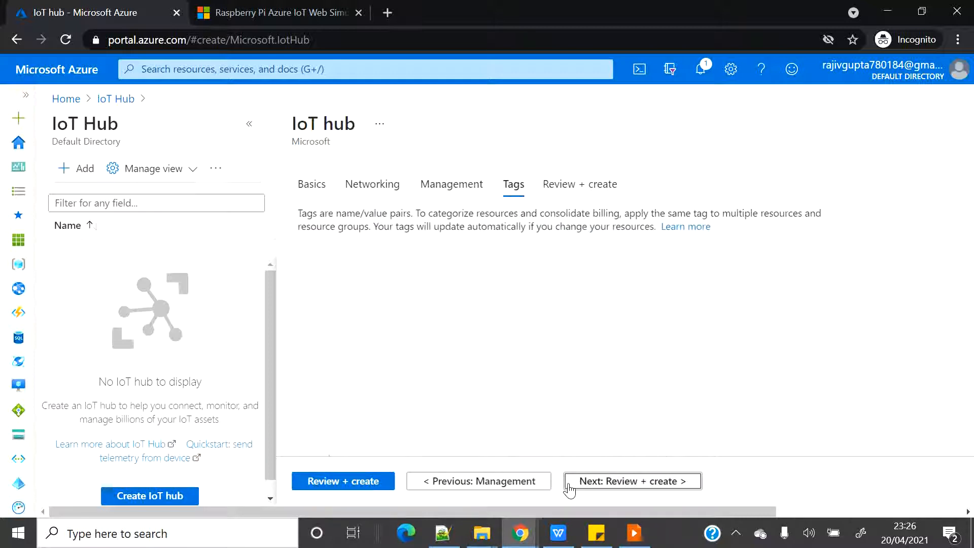
{"action": "left_click", "coordinate": [581, 487]}
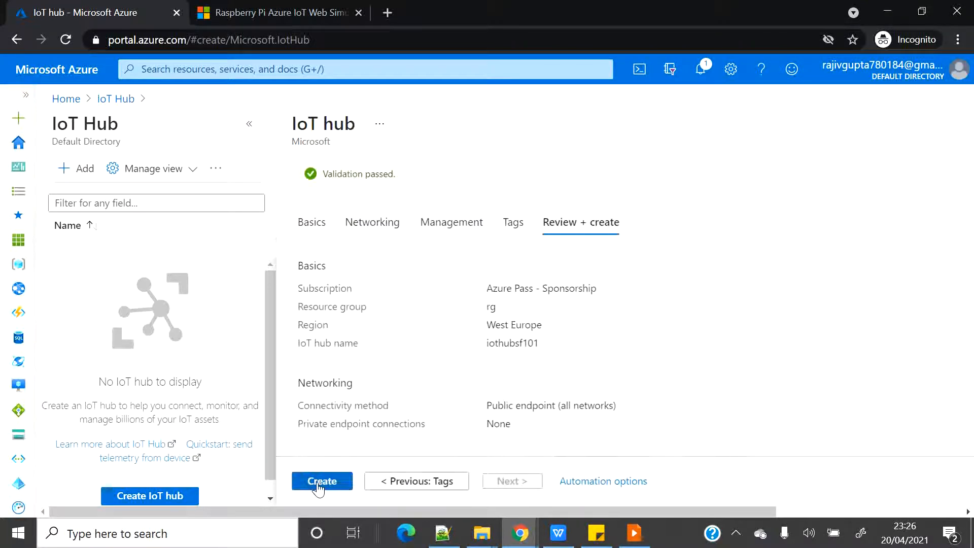
{"action": "left_click", "coordinate": [318, 486]}
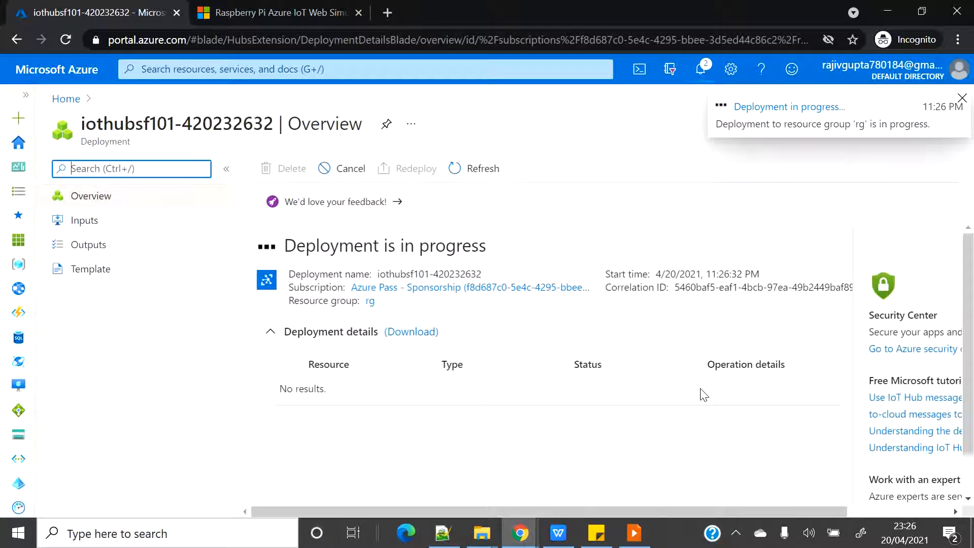
{"action": "left_click", "coordinate": [737, 533]}
{"action": "left_click", "coordinate": [778, 477]}
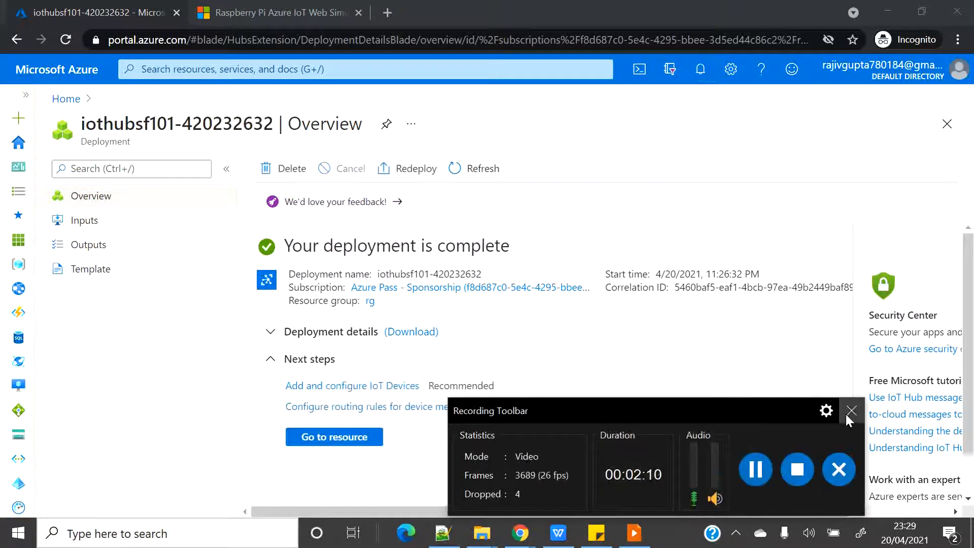
{"action": "left_click", "coordinate": [847, 412]}
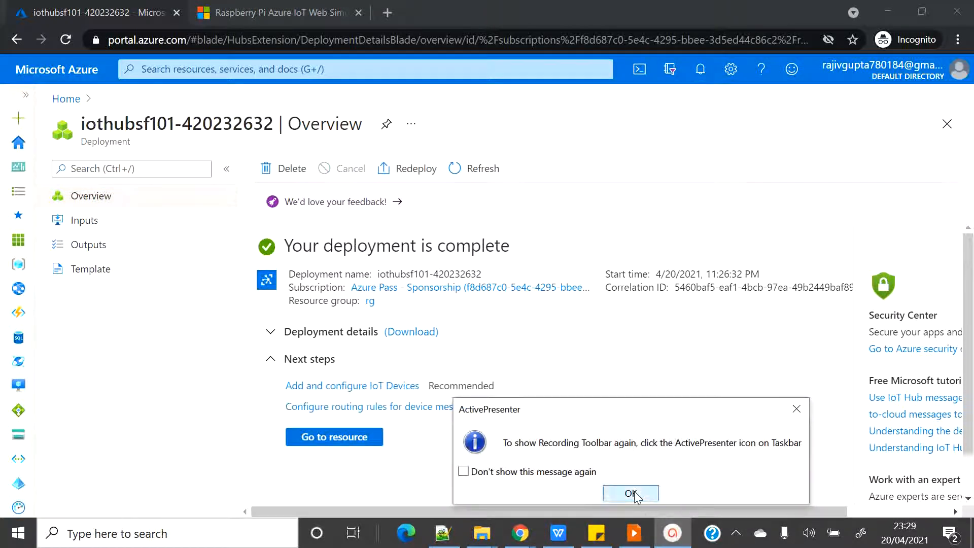
{"action": "left_click", "coordinate": [631, 493]}
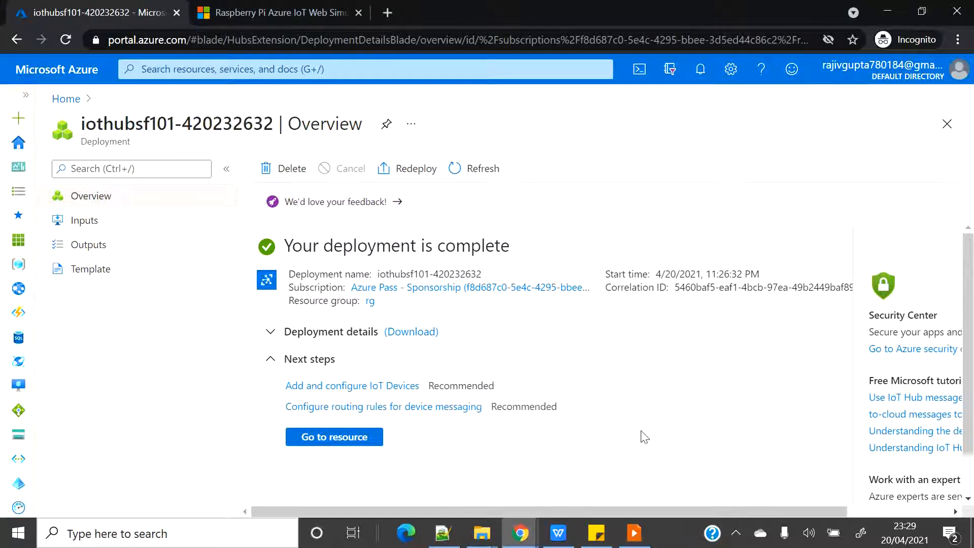
Open the deployed iothubsf101 resource and show its list of IoT devices.
{"action": "left_click", "coordinate": [352, 436]}
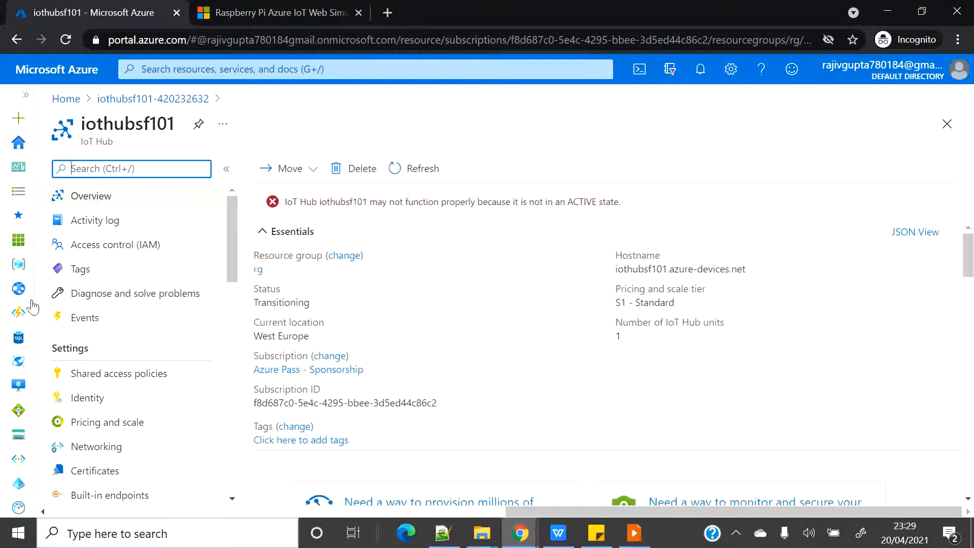
{"action": "scroll", "coordinate": [97, 298], "scroll_direction": "down", "scroll_amount": 6}
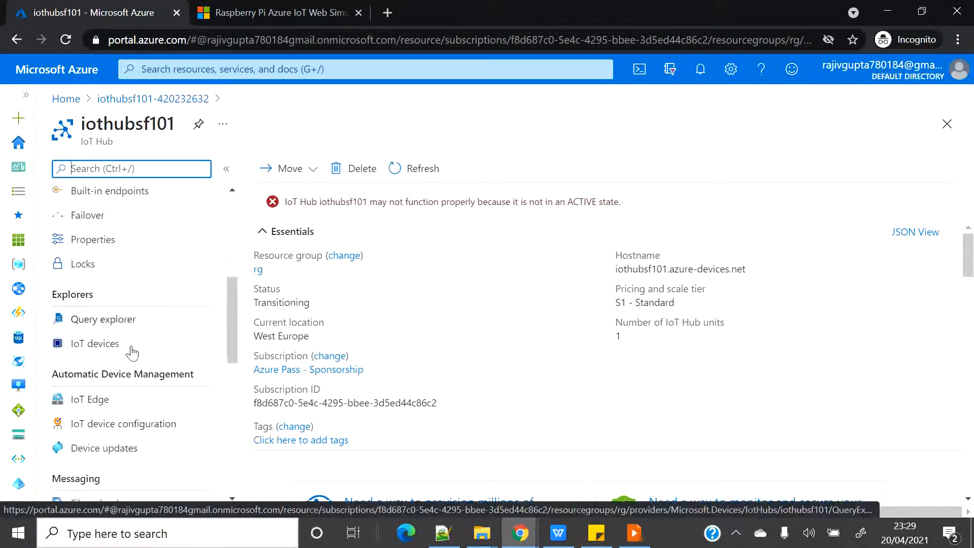
{"action": "left_click", "coordinate": [95, 350]}
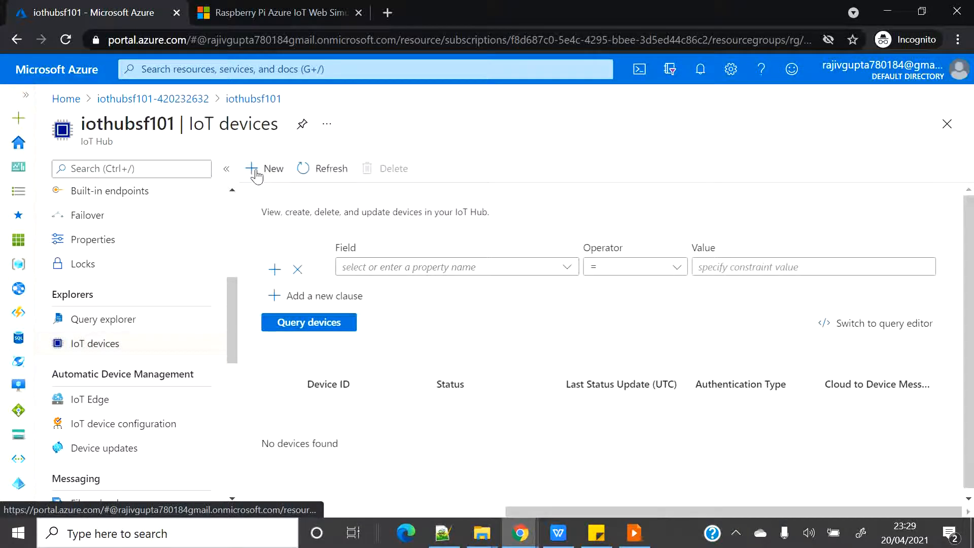
Register a new device with the ID iotdevice, using symmetric key authentication and auto-generated keys, and refresh the device list.
{"action": "left_click", "coordinate": [257, 173]}
{"action": "left_click", "coordinate": [79, 264]}
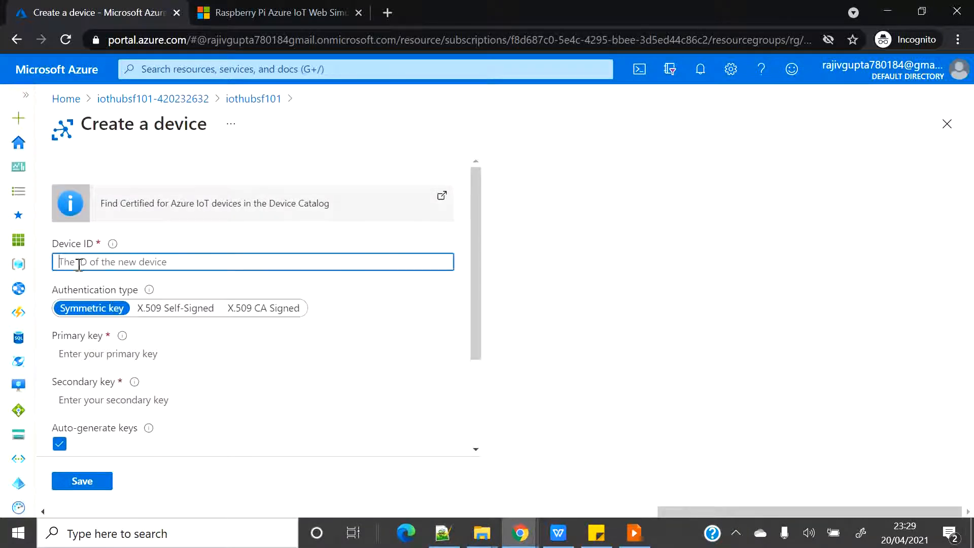
{"action": "type", "text": "iotdevice"}
{"action": "scroll", "coordinate": [350, 364], "scroll_direction": "down", "scroll_amount": 2}
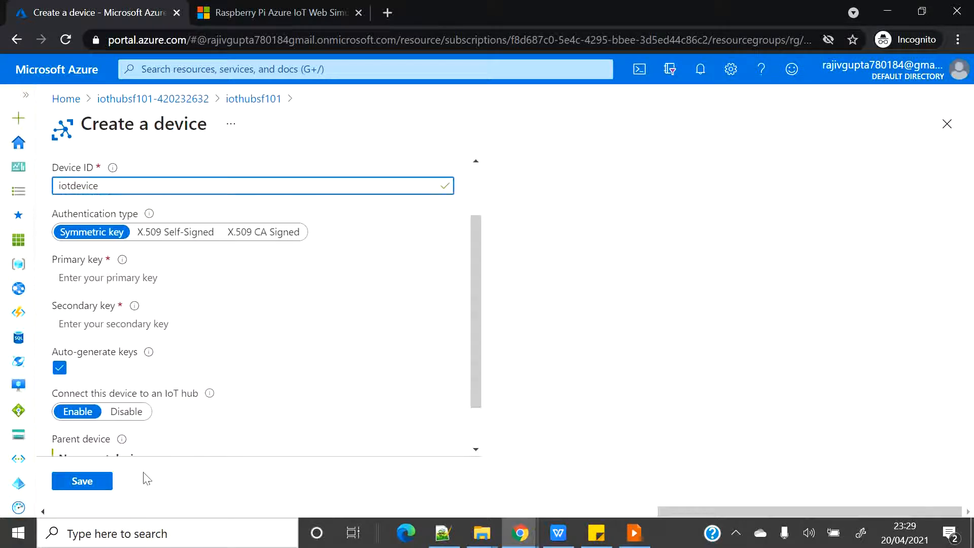
{"action": "left_click", "coordinate": [75, 482]}
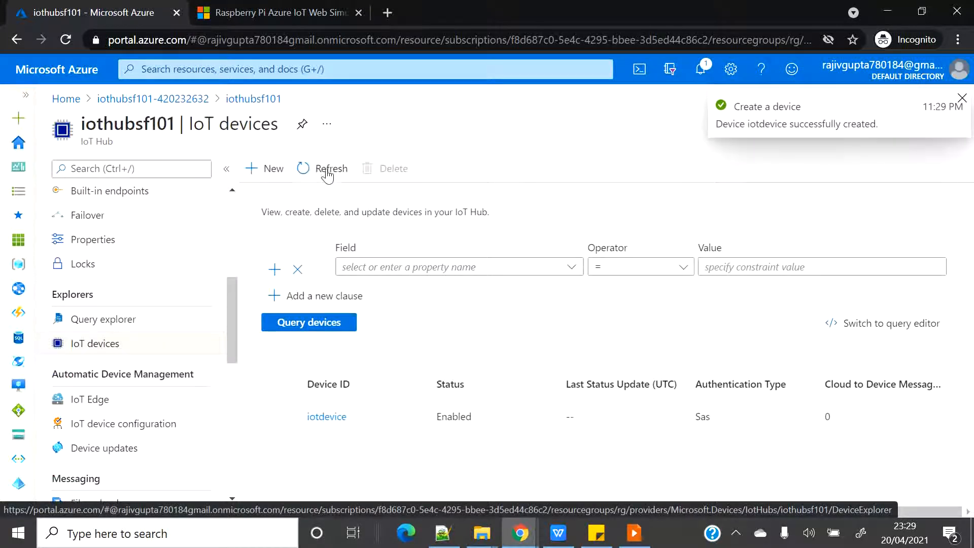
{"action": "left_click", "coordinate": [329, 170]}
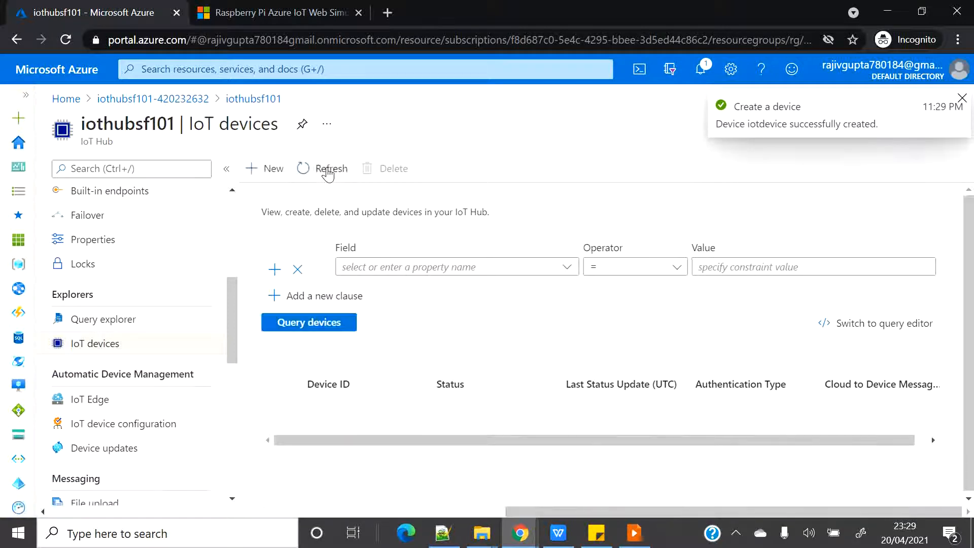
Open the iotdevice details, reveal the primary connection string and copy it.
{"action": "left_click", "coordinate": [327, 419]}
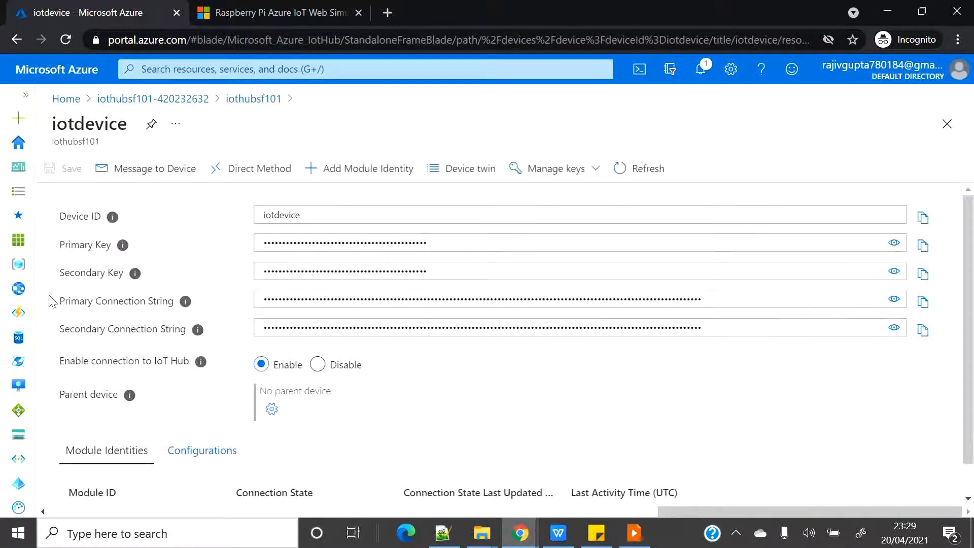
{"action": "left_click_drag", "start_coordinate": [59, 303], "coordinate": [173, 304]}
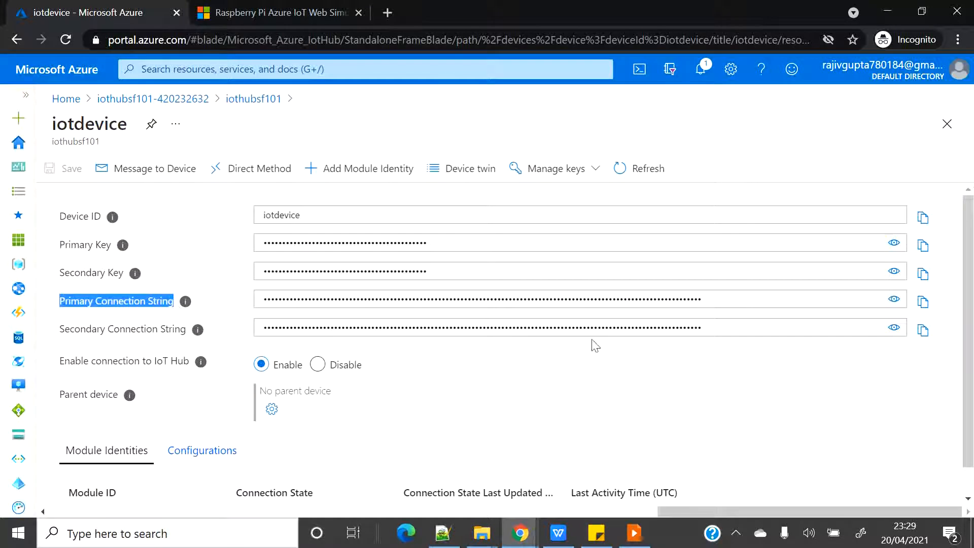
{"action": "left_click", "coordinate": [894, 300]}
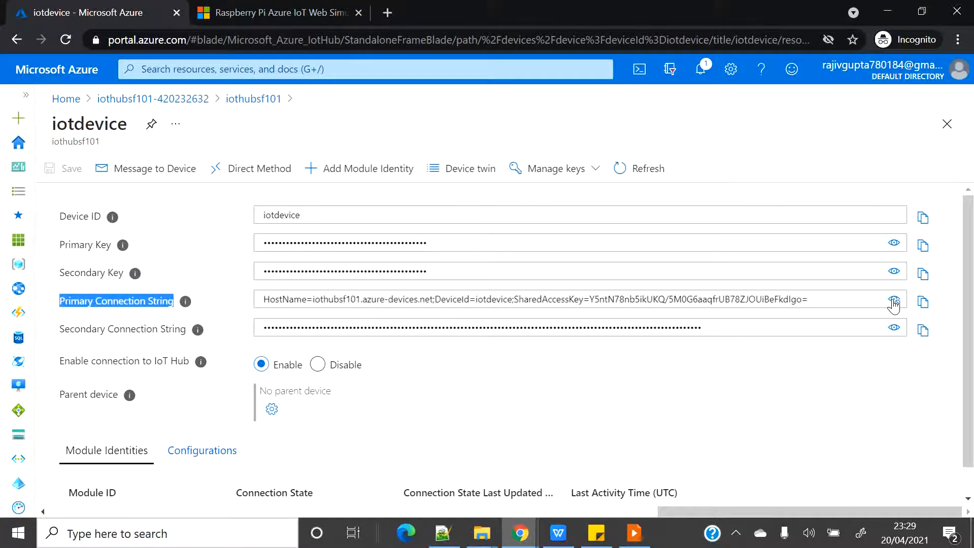
{"action": "left_click", "coordinate": [923, 303]}
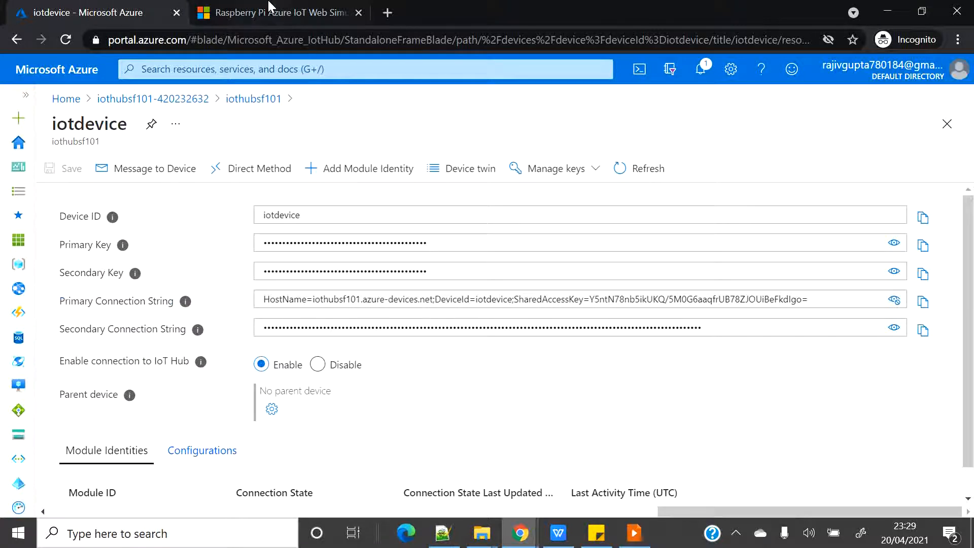
Switch to the Raspberry Pi web simulator and replace the connectionString placeholder on line 15 with the copied device connection string.
{"action": "left_click", "coordinate": [302, 11]}
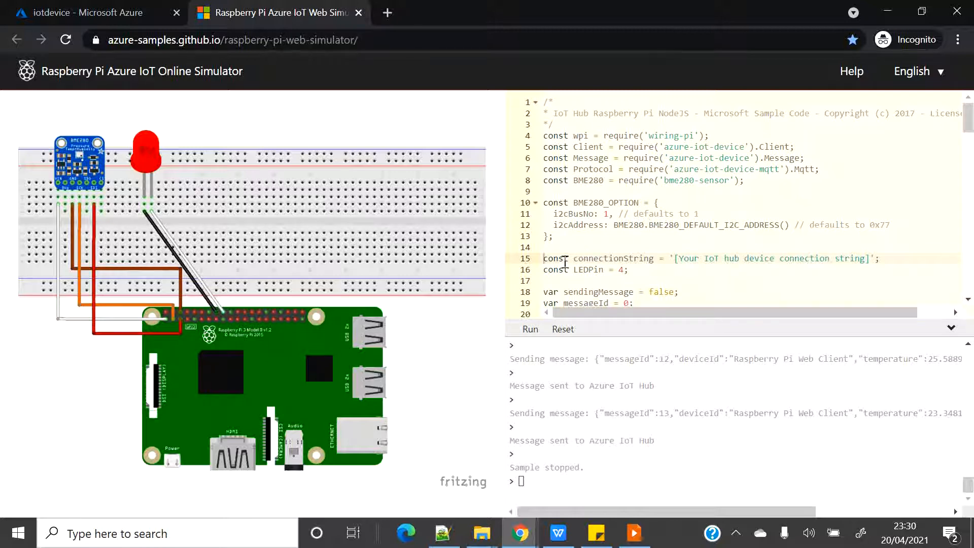
{"action": "left_click", "coordinate": [645, 258]}
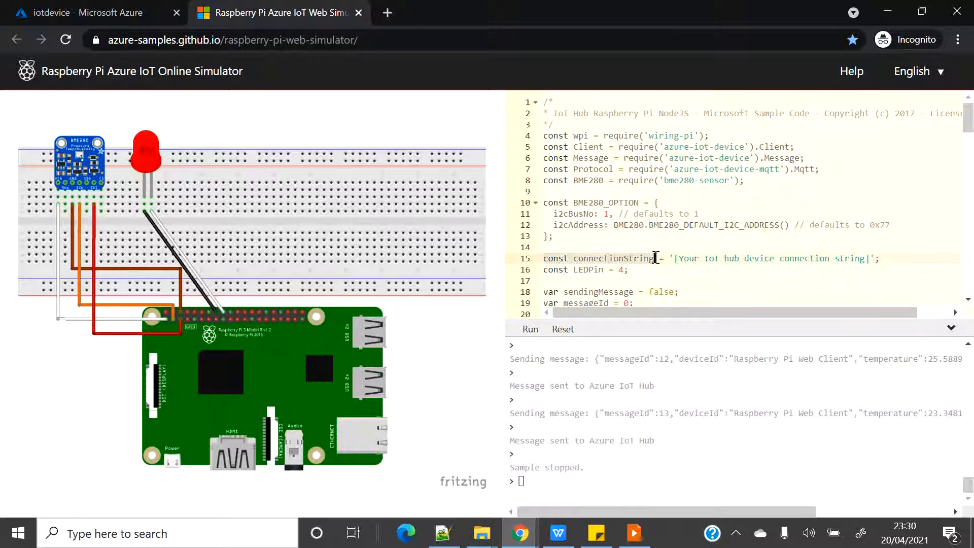
{"action": "left_click", "coordinate": [683, 259]}
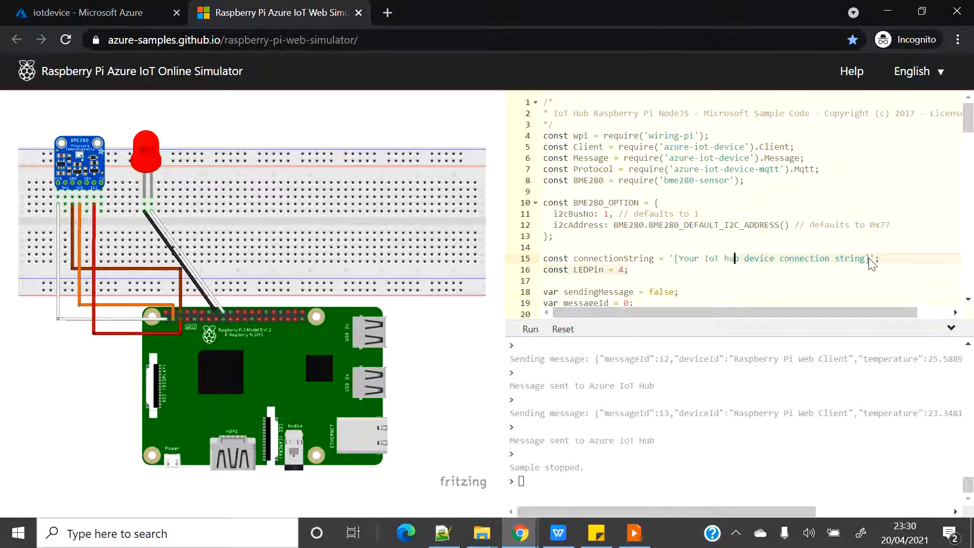
{"action": "left_click_drag", "start_coordinate": [870, 259], "coordinate": [674, 258]}
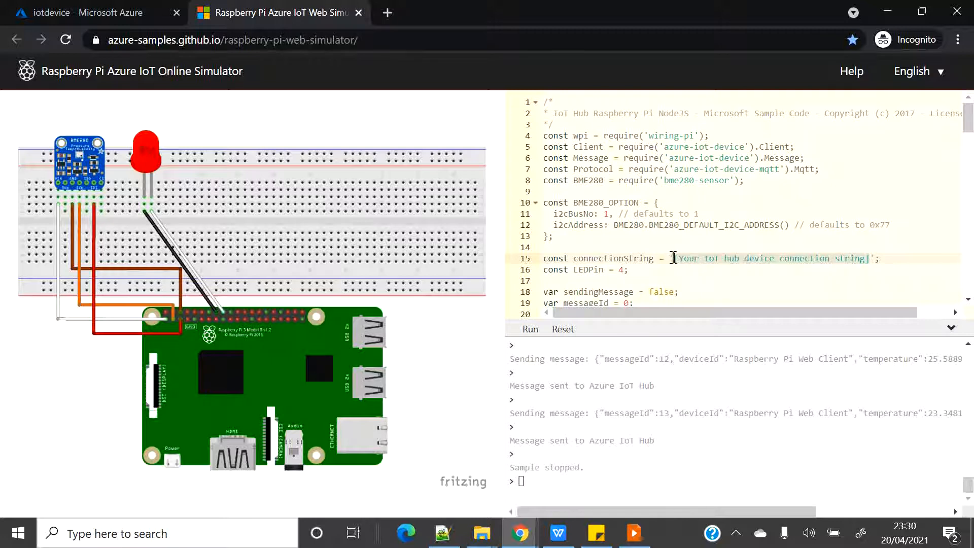
{"action": "key", "text": "ctrl+v"}
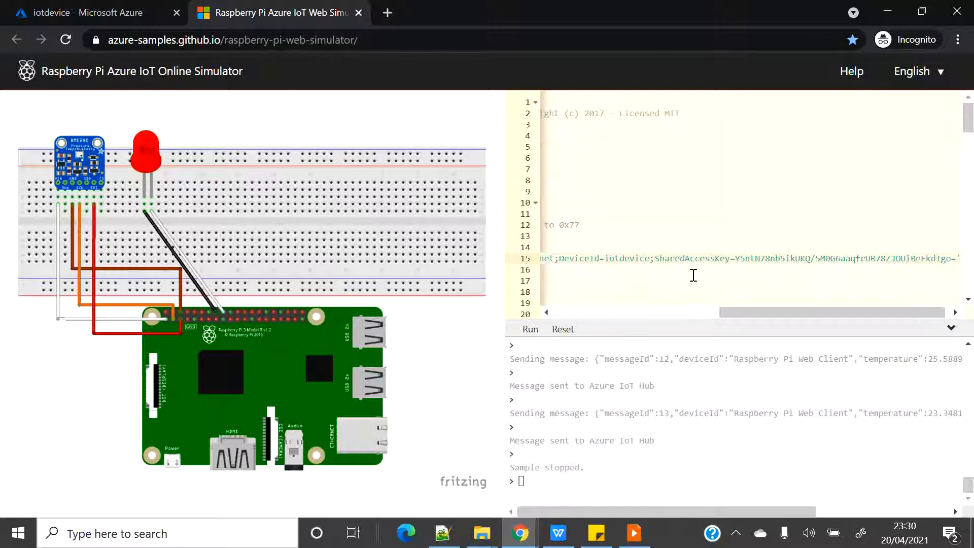
{"action": "key", "text": "Home"}
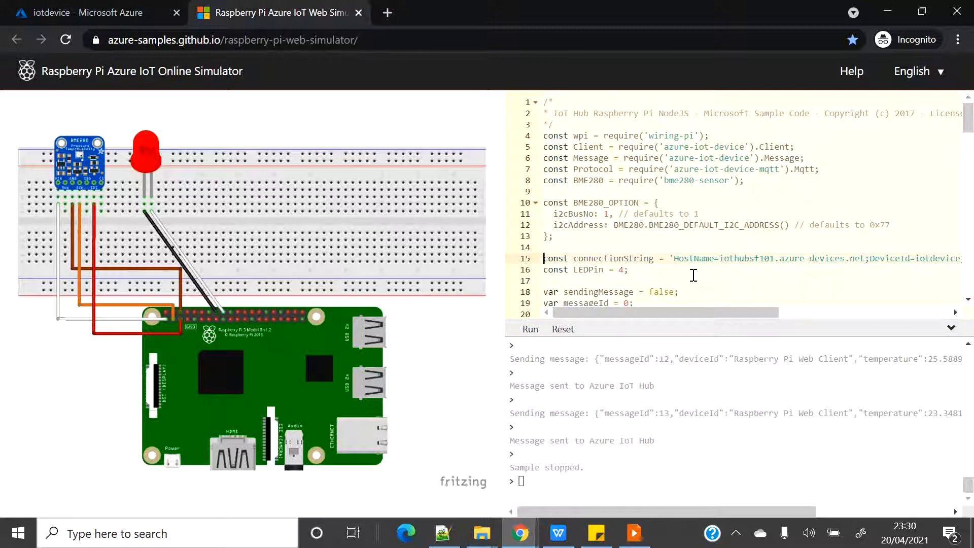
Return to the Azure portal, find the Storage accounts service and start a new storage account in resource group rg.
{"action": "left_click", "coordinate": [116, 10]}
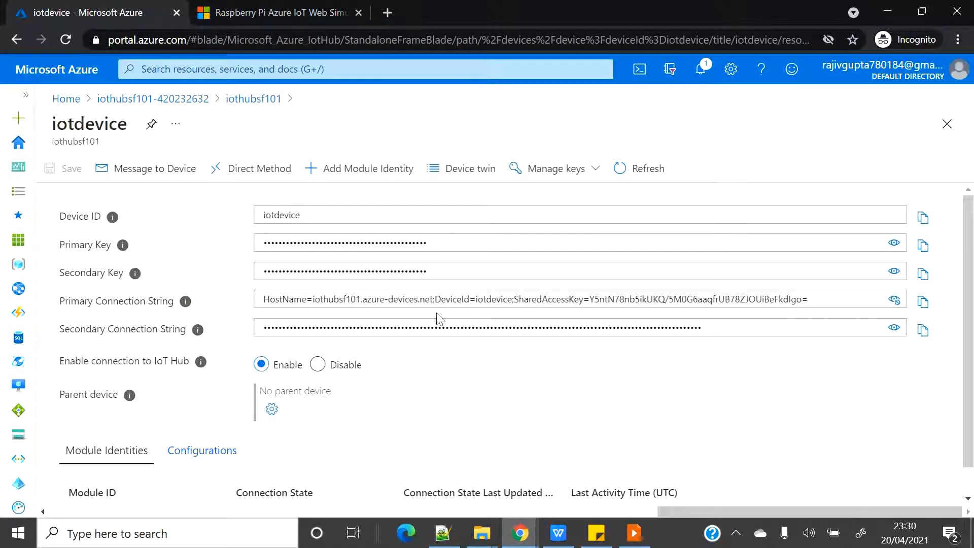
{"action": "scroll", "coordinate": [615, 393], "scroll_direction": "down", "scroll_amount": 1}
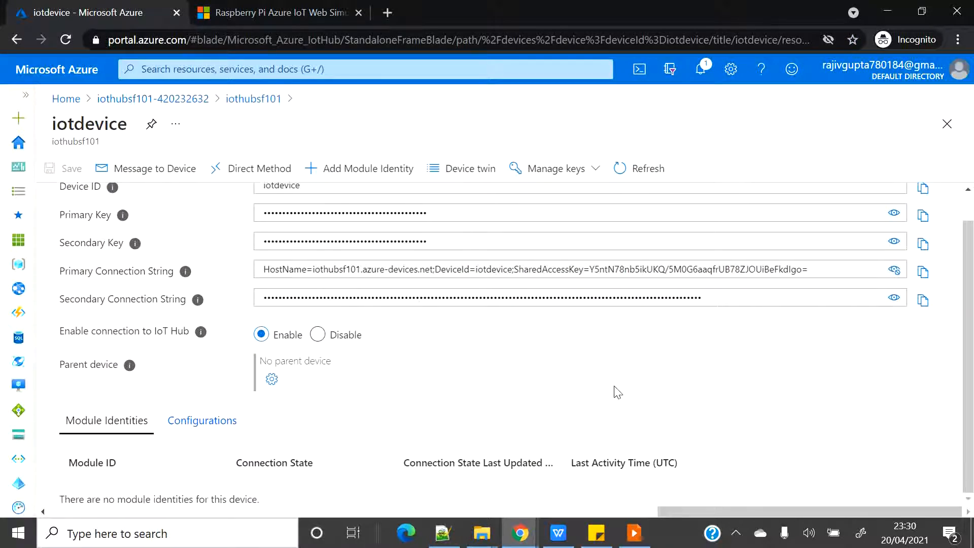
{"action": "scroll", "coordinate": [612, 378], "scroll_direction": "up", "scroll_amount": 1}
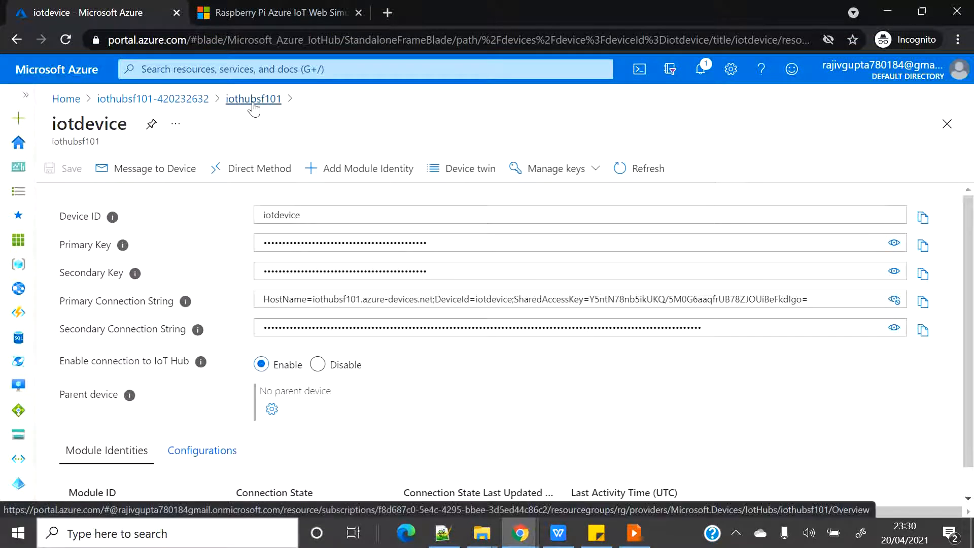
{"action": "left_click", "coordinate": [65, 100]}
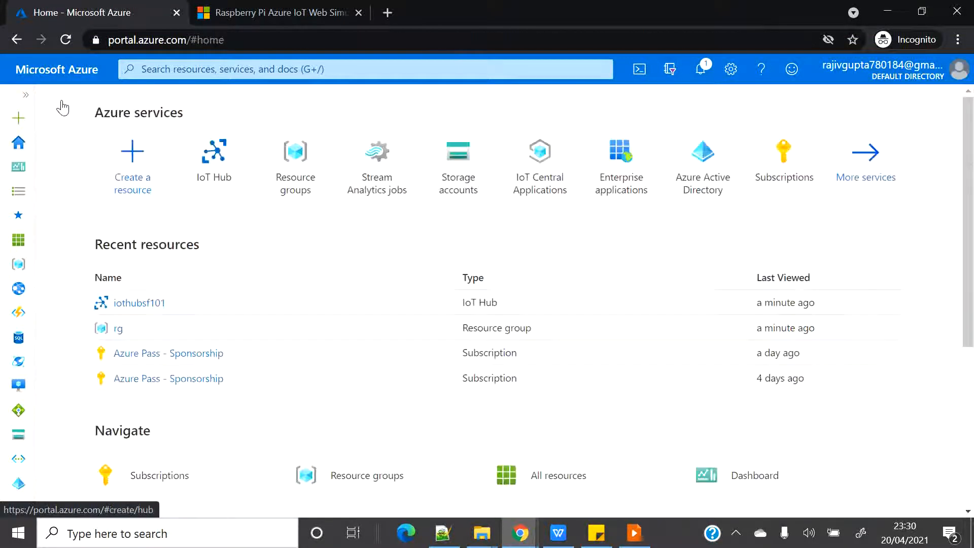
{"action": "left_click", "coordinate": [186, 72]}
{"action": "type", "text": "stora"}
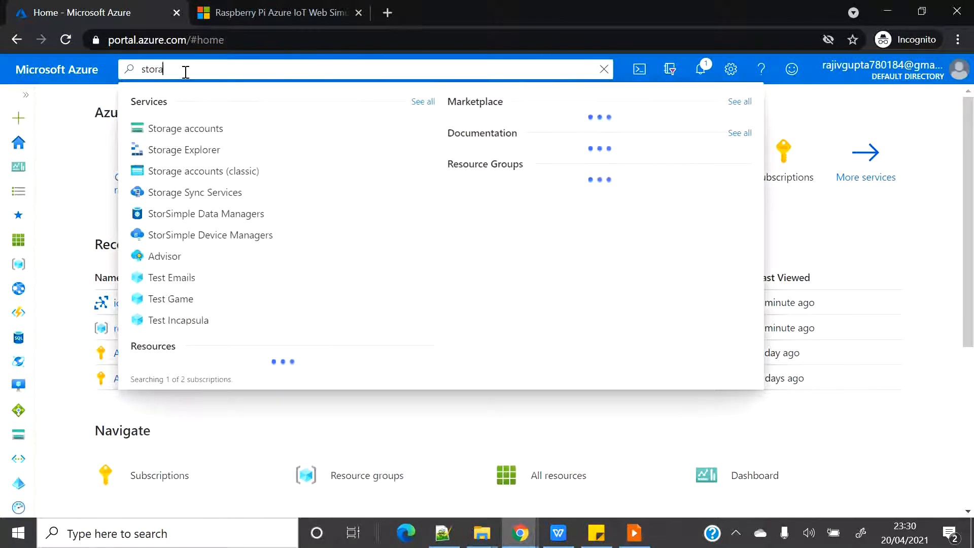
{"action": "type", "text": "ge"}
{"action": "left_click", "coordinate": [187, 131]}
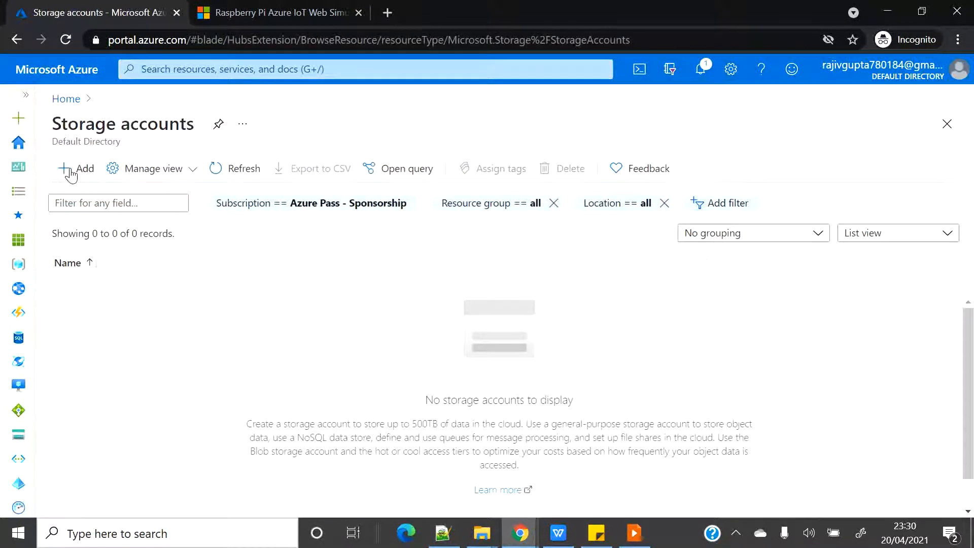
{"action": "left_click", "coordinate": [71, 175]}
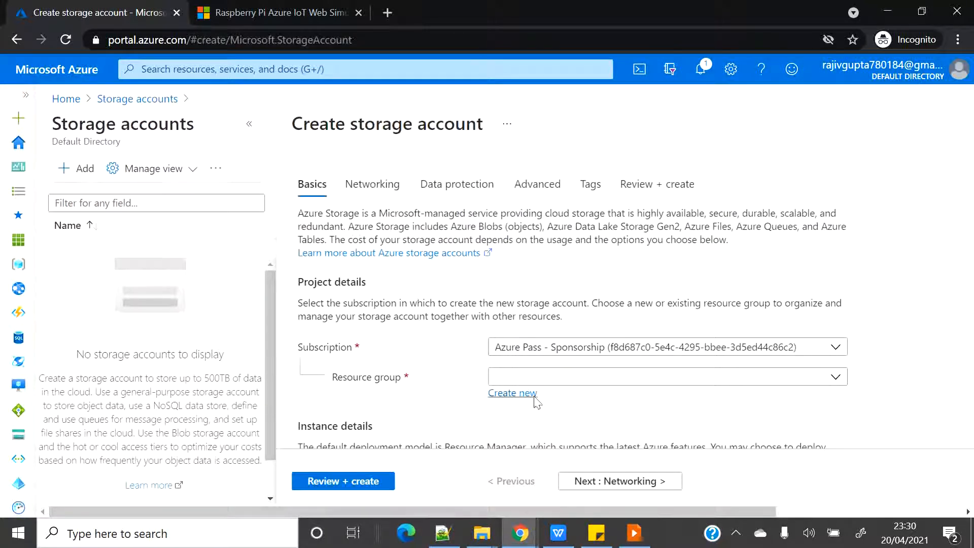
{"action": "left_click", "coordinate": [527, 384]}
{"action": "left_click", "coordinate": [519, 429]}
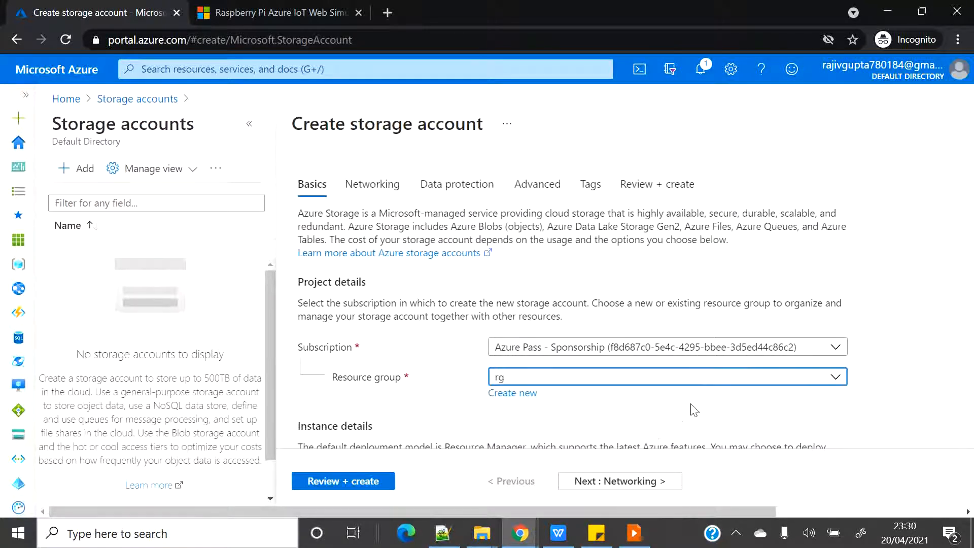
Name the storage account snowflakestorage101 and set its replication to Locally-redundant storage (LRS).
{"action": "scroll", "coordinate": [694, 411], "scroll_direction": "down", "scroll_amount": 1}
{"action": "scroll", "coordinate": [695, 410], "scroll_direction": "down", "scroll_amount": 2}
{"action": "left_click", "coordinate": [509, 282]}
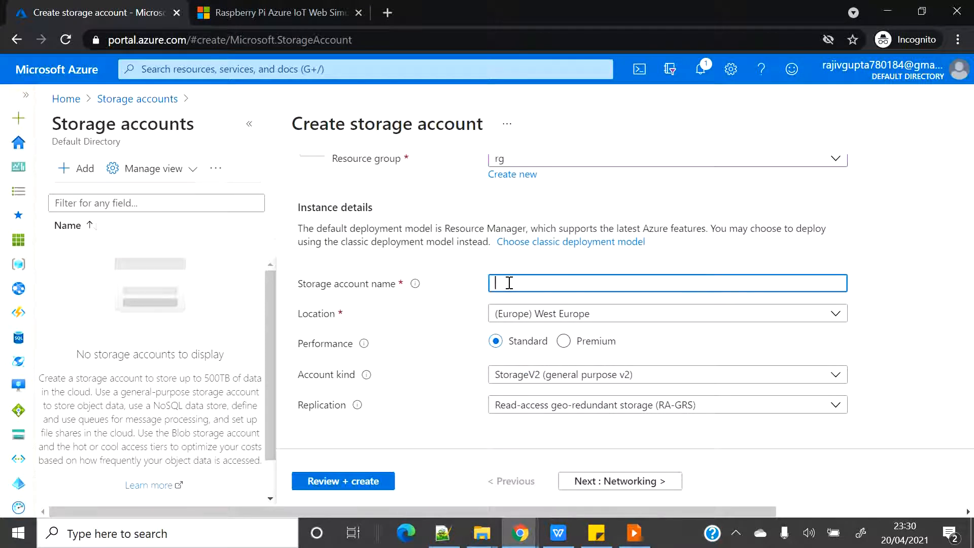
{"action": "type", "text": "snowflakestorage101"}
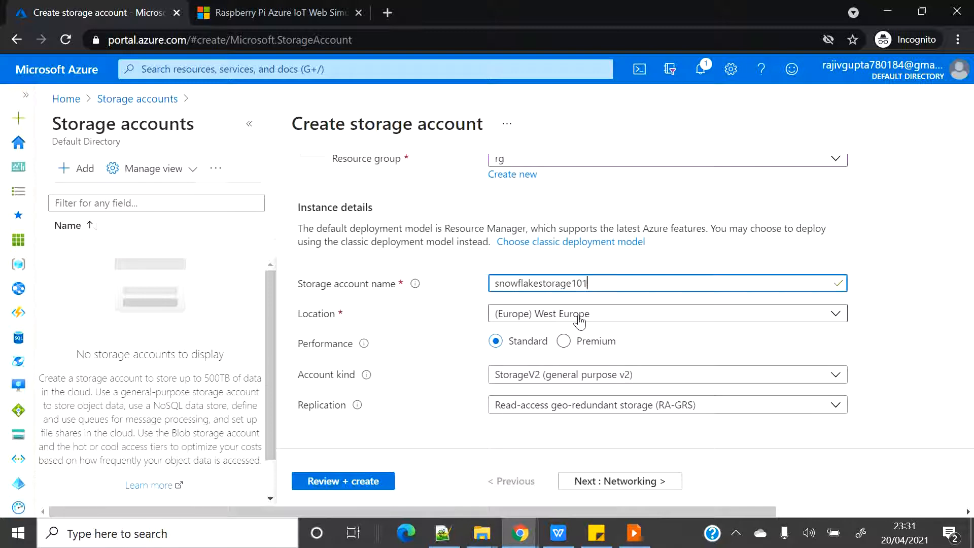
{"action": "left_click", "coordinate": [598, 406]}
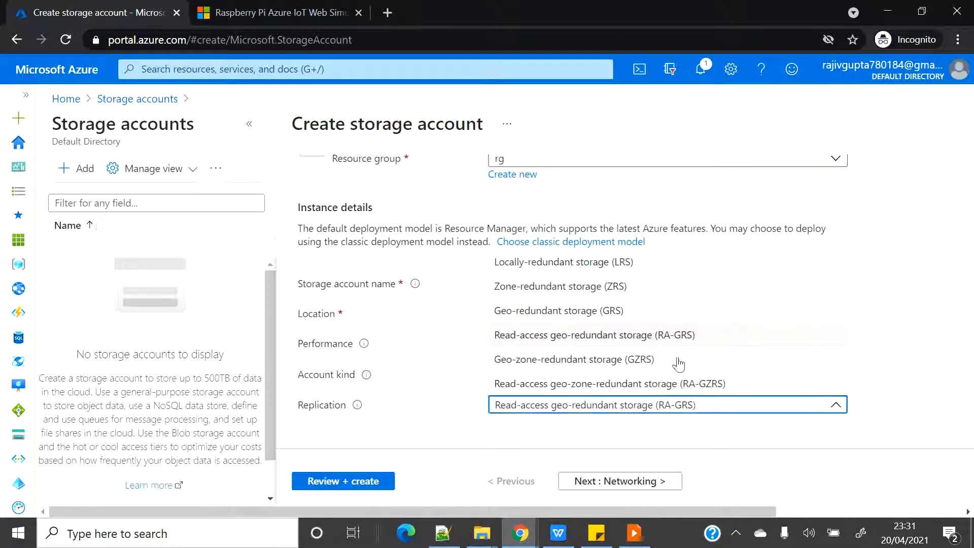
{"action": "left_click", "coordinate": [588, 266]}
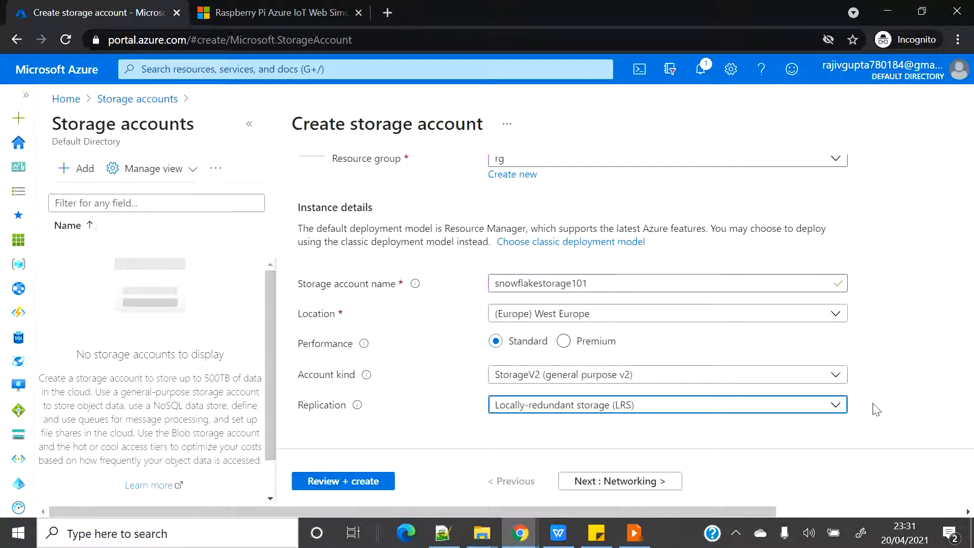
Keep the default networking, data protection, advanced and tag settings, review the configuration and create the storage account.
{"action": "left_click", "coordinate": [628, 486]}
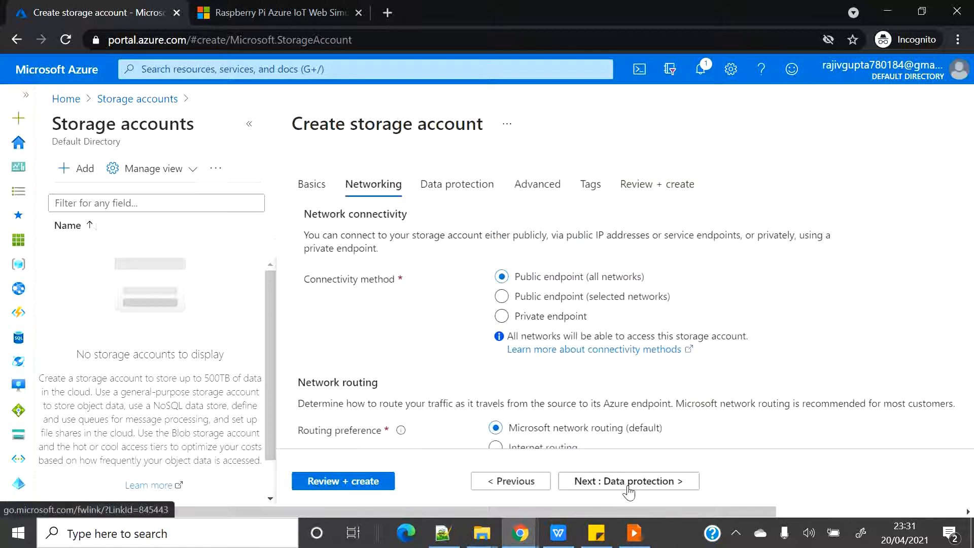
{"action": "left_click", "coordinate": [629, 487]}
{"action": "left_click", "coordinate": [628, 489]}
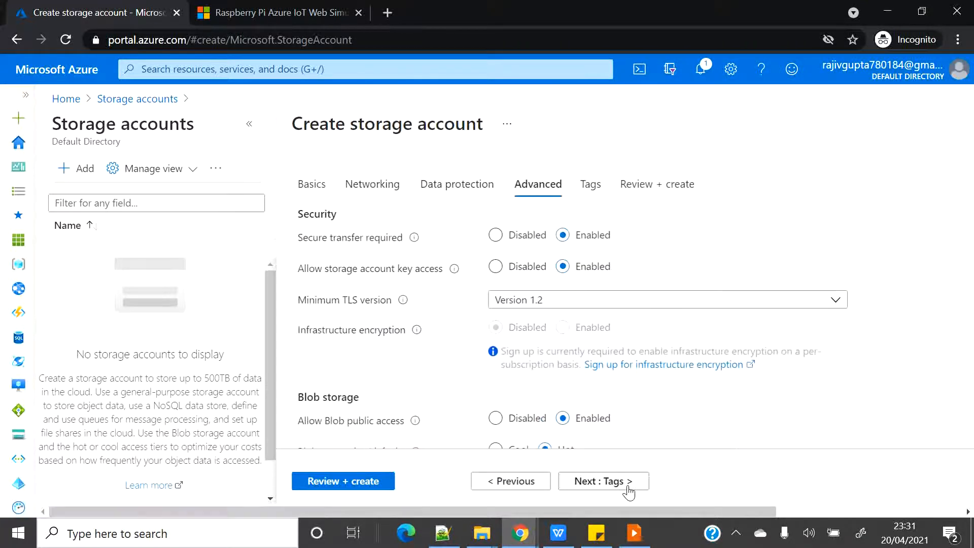
{"action": "left_click", "coordinate": [608, 487]}
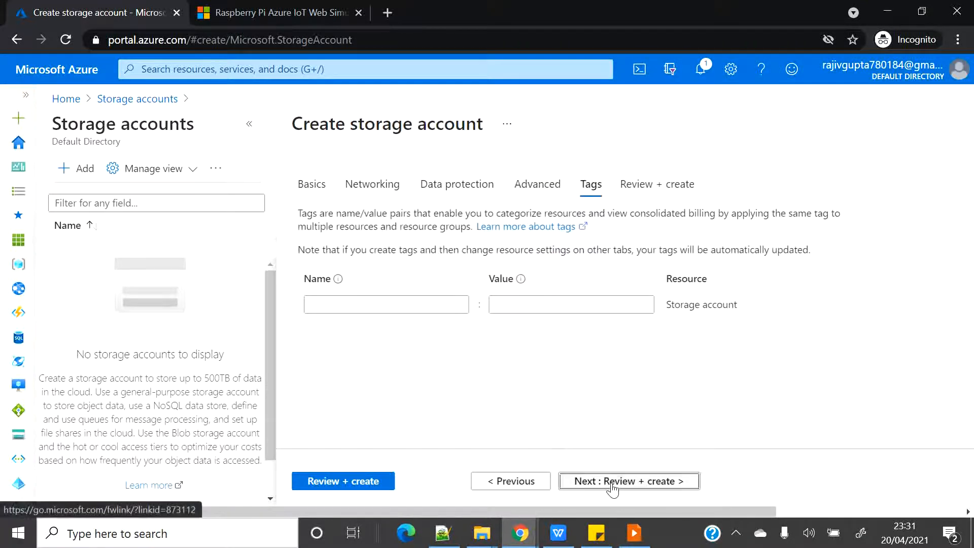
{"action": "left_click", "coordinate": [611, 485]}
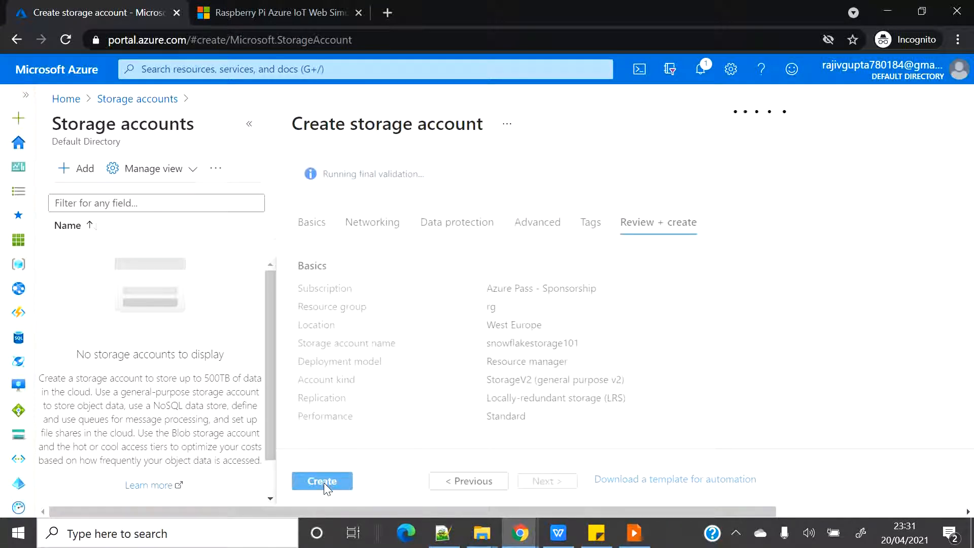
{"action": "left_click", "coordinate": [323, 482]}
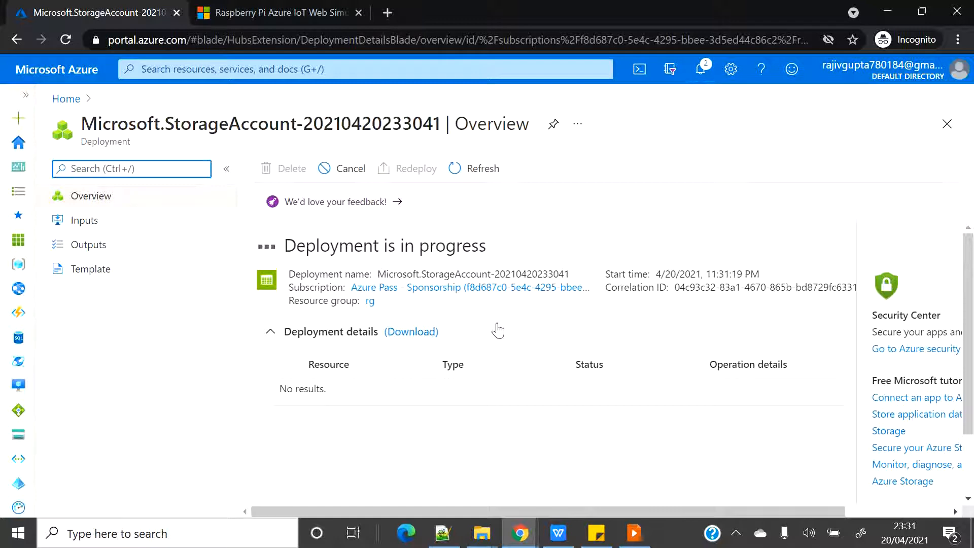
Duplicate the portal page in a second browser tab and open the Stream Analytics jobs service there.
{"action": "right_click", "coordinate": [121, 12]}
{"action": "left_click", "coordinate": [164, 104]}
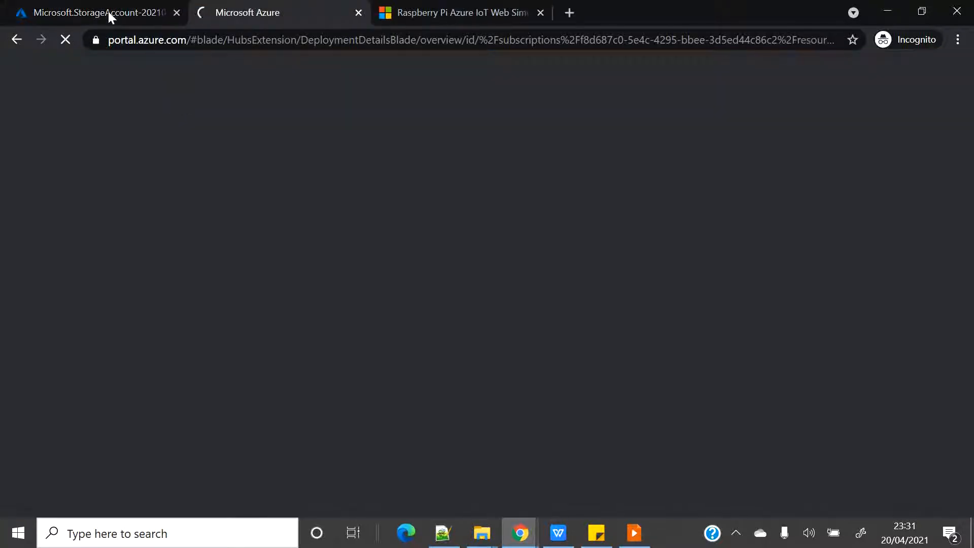
{"action": "left_click", "coordinate": [108, 11]}
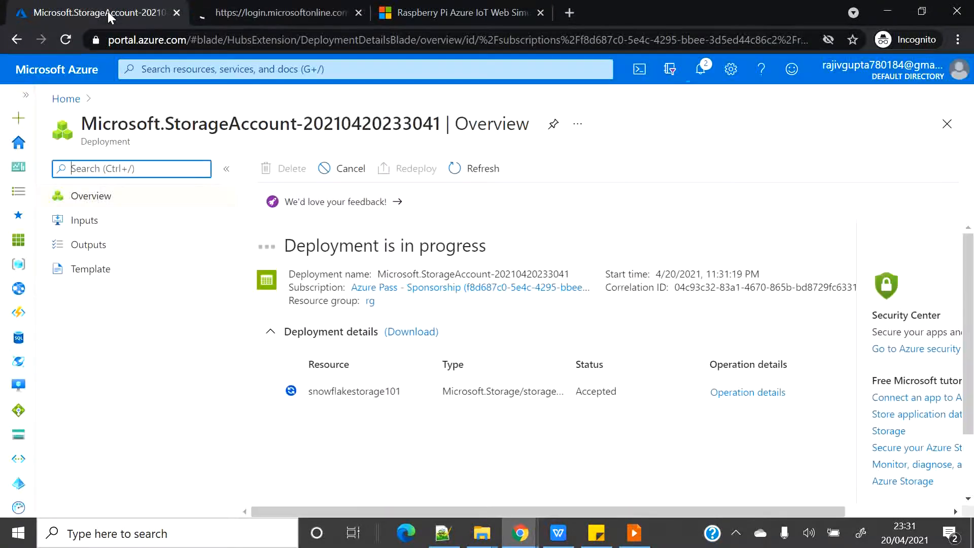
{"action": "left_click", "coordinate": [250, 10]}
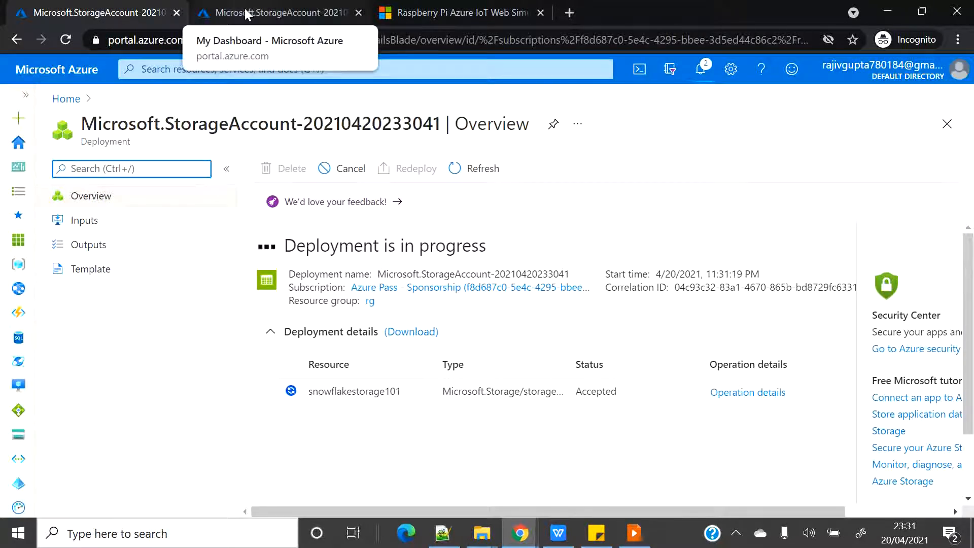
{"action": "left_click", "coordinate": [188, 71]}
{"action": "type", "text": "s"}
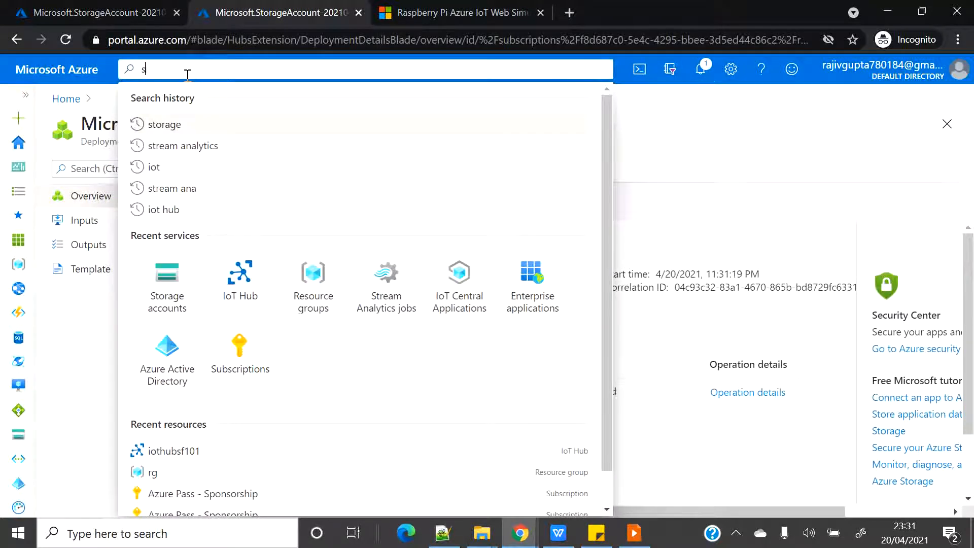
{"action": "type", "text": "tream analy"}
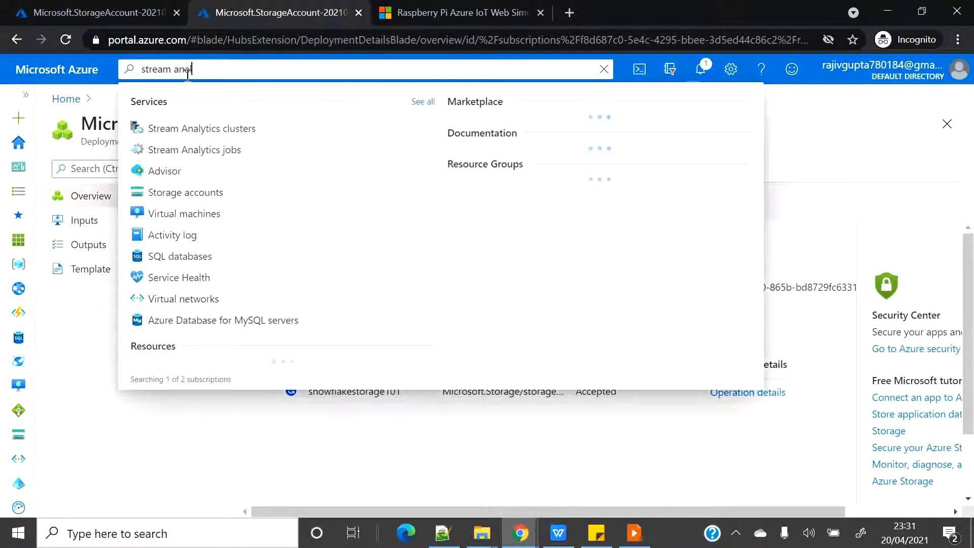
{"action": "left_click", "coordinate": [239, 151]}
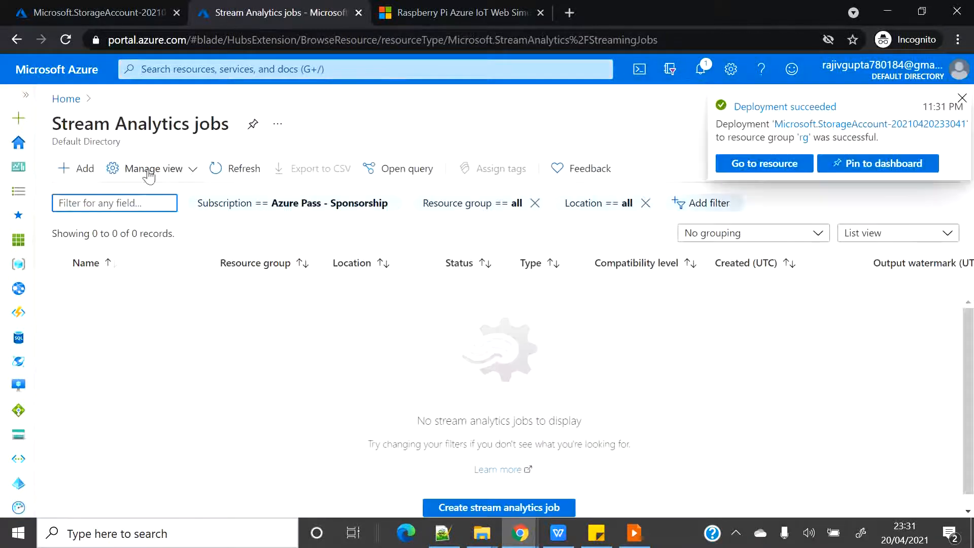
Return to the storage account deployment and open the deployed snowflakestorage101 resource.
{"action": "left_click", "coordinate": [69, 11]}
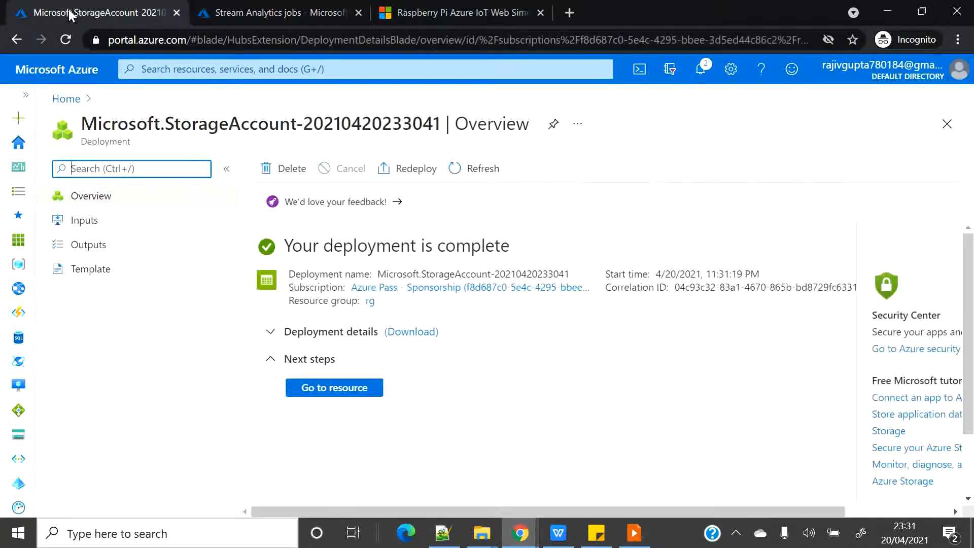
{"action": "left_click", "coordinate": [352, 390]}
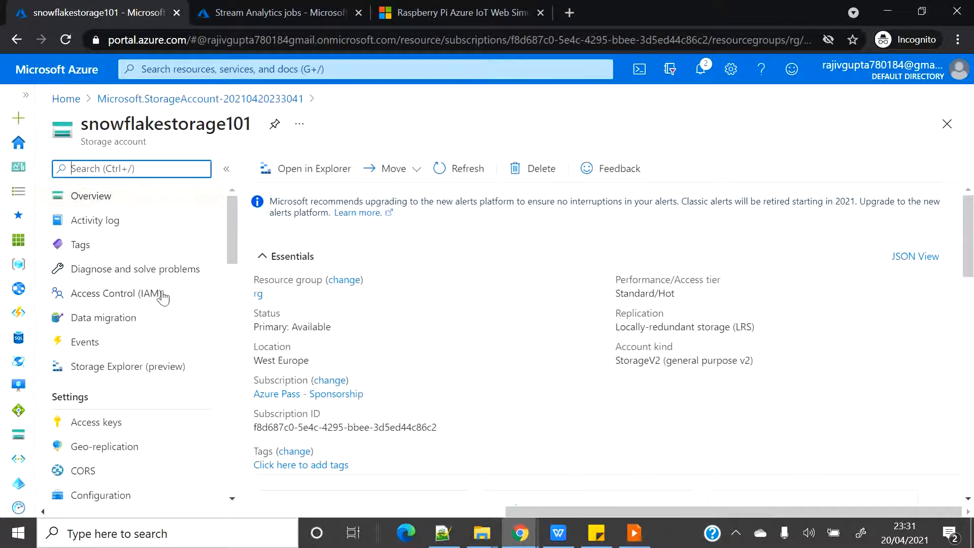
Create a blob container named inputsf with private access in the snowflakestorage101 account and open it.
{"action": "scroll", "coordinate": [162, 295], "scroll_direction": "down", "scroll_amount": 6}
{"action": "scroll", "coordinate": [161, 298], "scroll_direction": "down", "scroll_amount": 3}
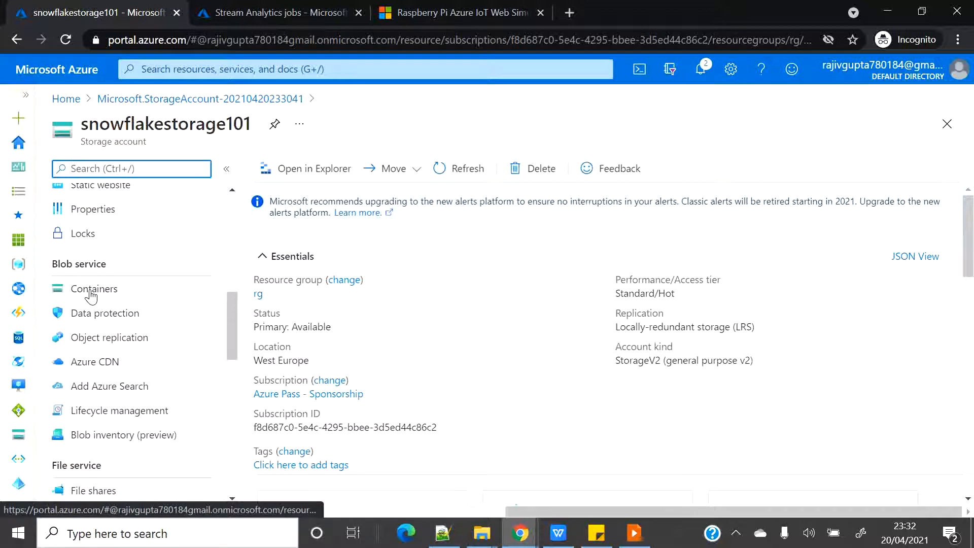
{"action": "left_click", "coordinate": [91, 292]}
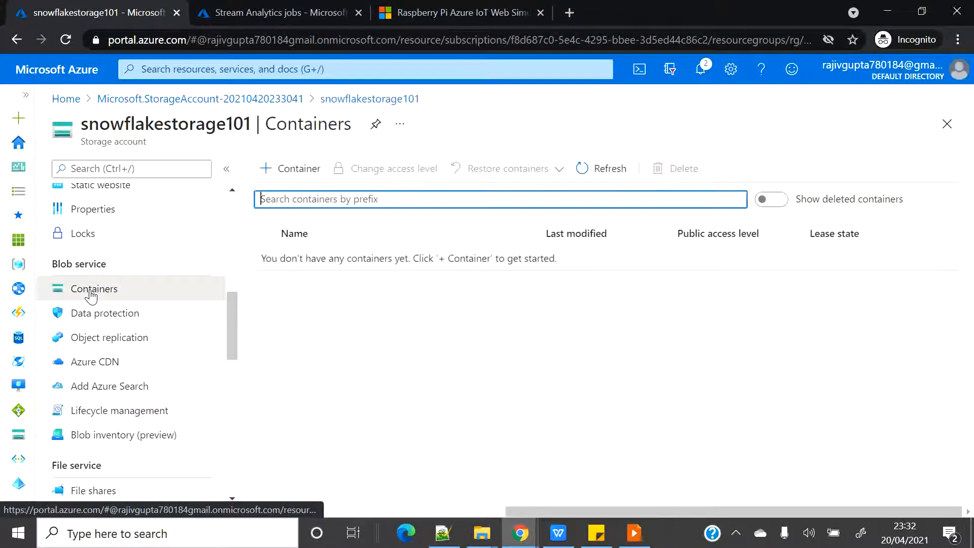
{"action": "left_click", "coordinate": [298, 169]}
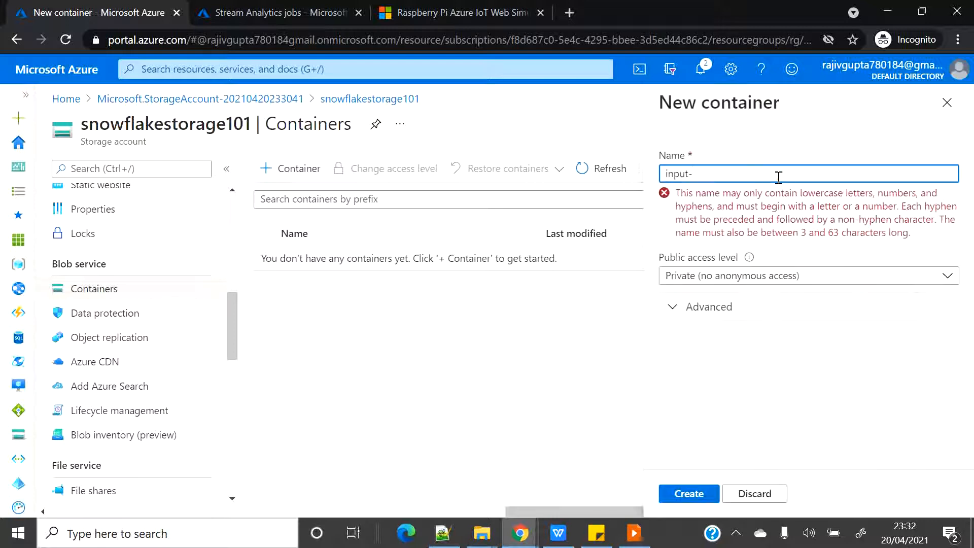
{"action": "key", "text": "BackSpace"}
{"action": "key", "text": "BackSpace"}
{"action": "key", "text": "BackSpace"}
{"action": "type", "text": "sf"}
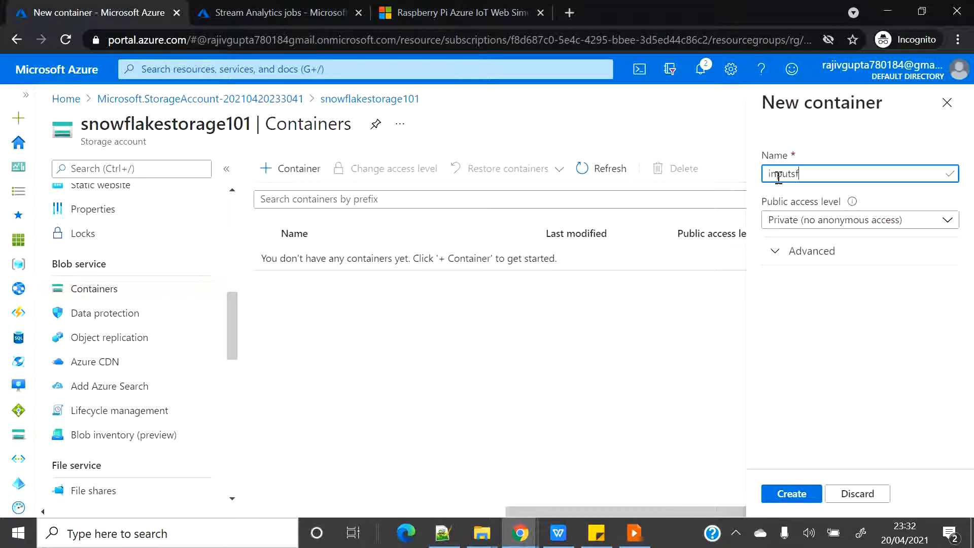
{"action": "left_click", "coordinate": [791, 492]}
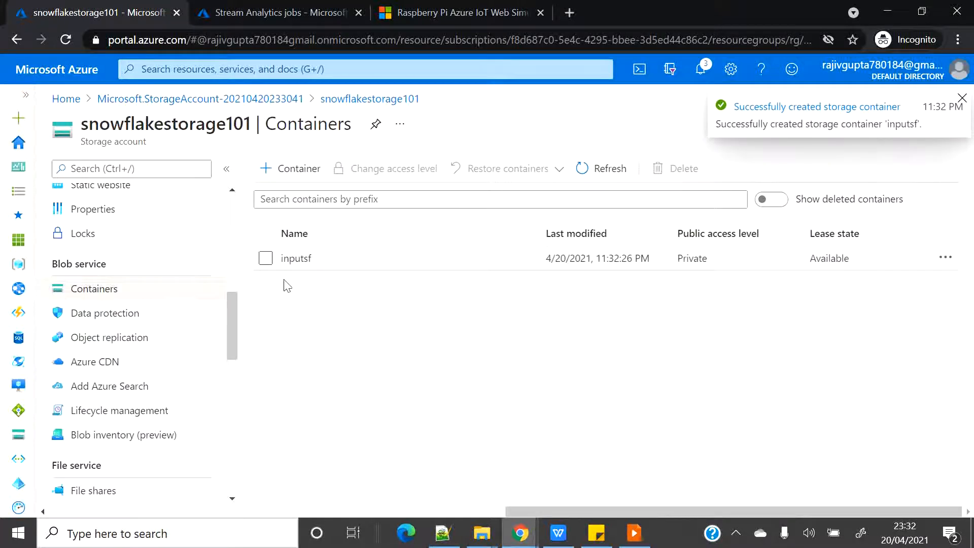
{"action": "left_click", "coordinate": [292, 259]}
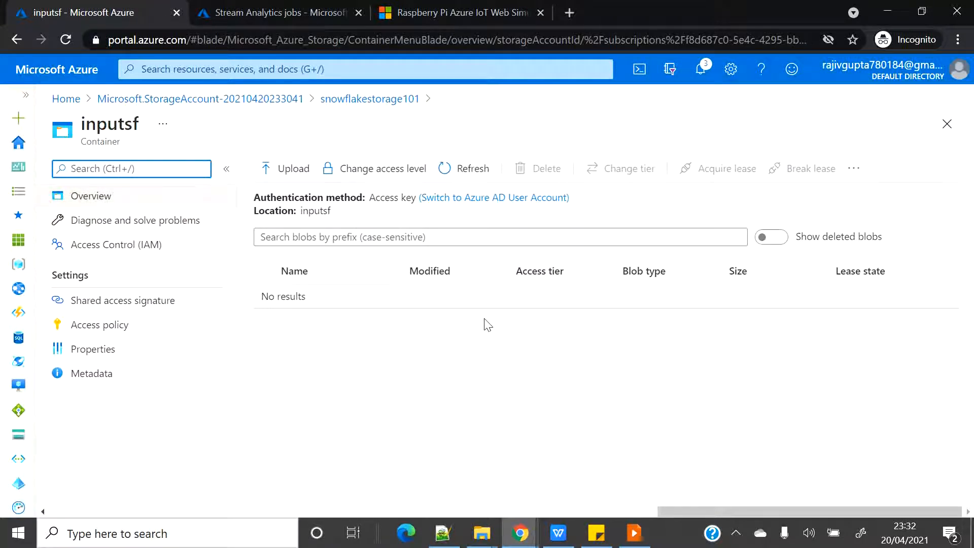
Switch to the Stream Analytics jobs page and start a new job named streamiot in resource group rg.
{"action": "left_click", "coordinate": [264, 15]}
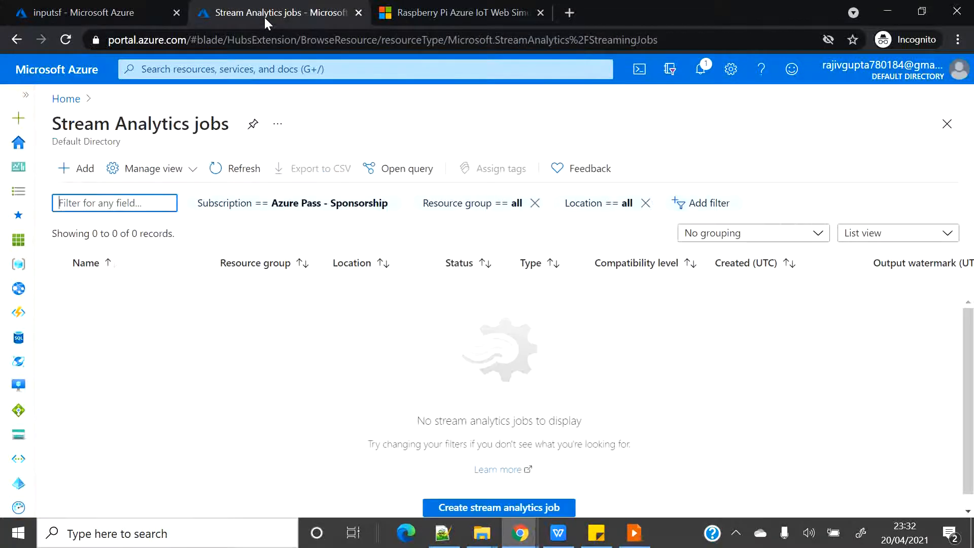
{"action": "left_click", "coordinate": [78, 171]}
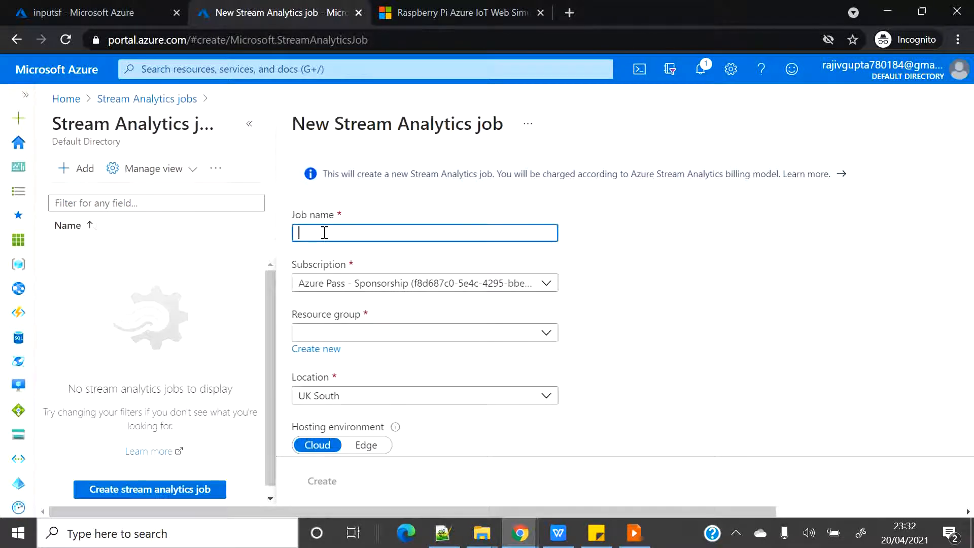
{"action": "type", "text": "stre"}
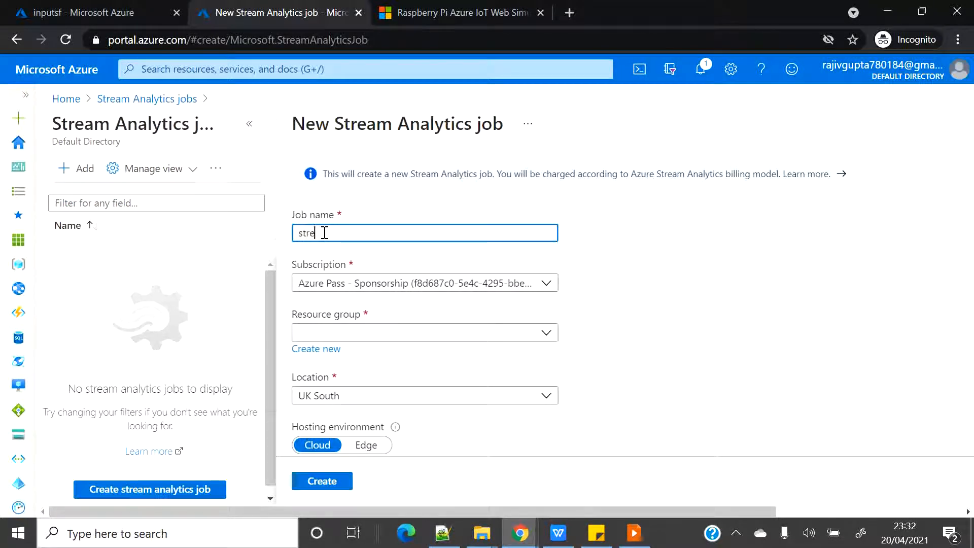
{"action": "type", "text": "amiot"}
{"action": "left_click", "coordinate": [387, 335]}
{"action": "left_click", "coordinate": [319, 386]}
Set the new job's location to West Europe, keep the remaining defaults and create the job.
{"action": "scroll", "coordinate": [604, 348], "scroll_direction": "down", "scroll_amount": 2}
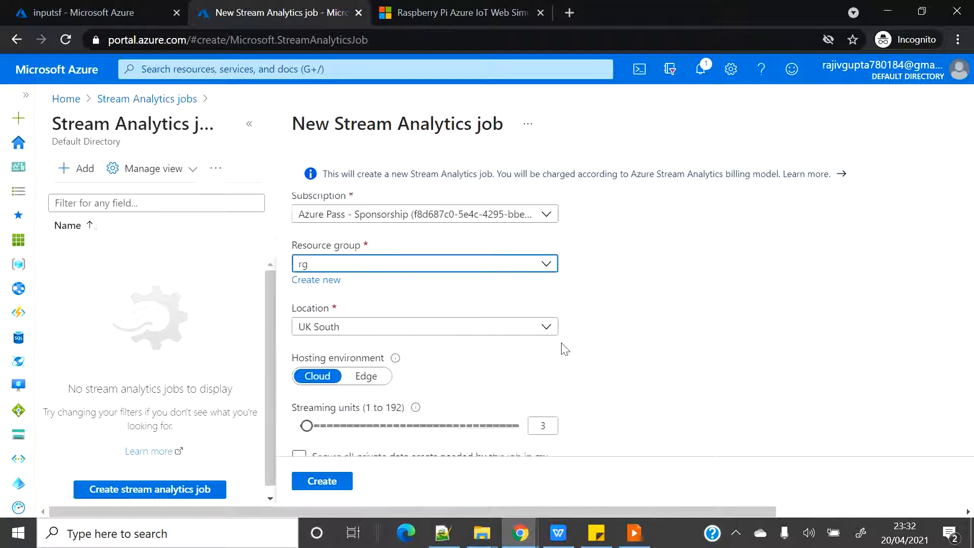
{"action": "left_click", "coordinate": [381, 330]}
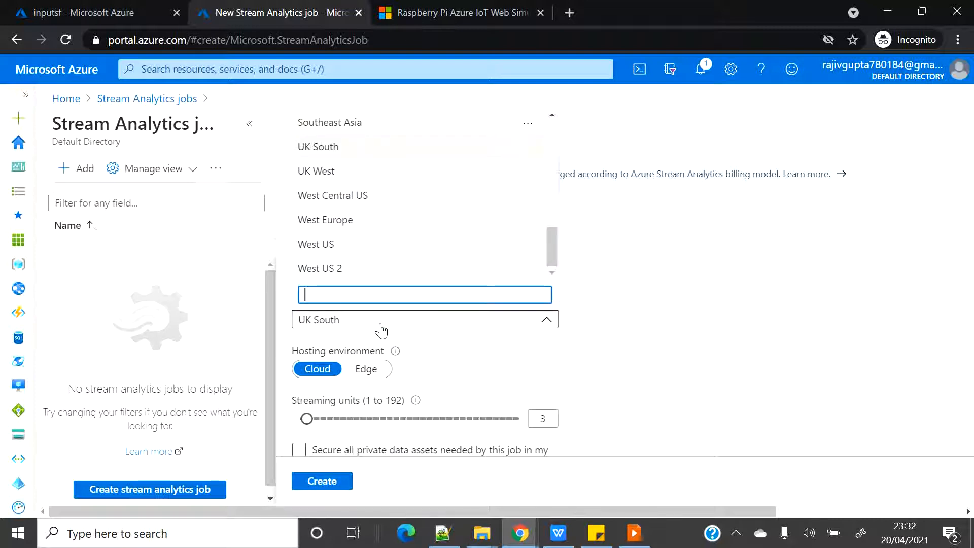
{"action": "left_click", "coordinate": [345, 221]}
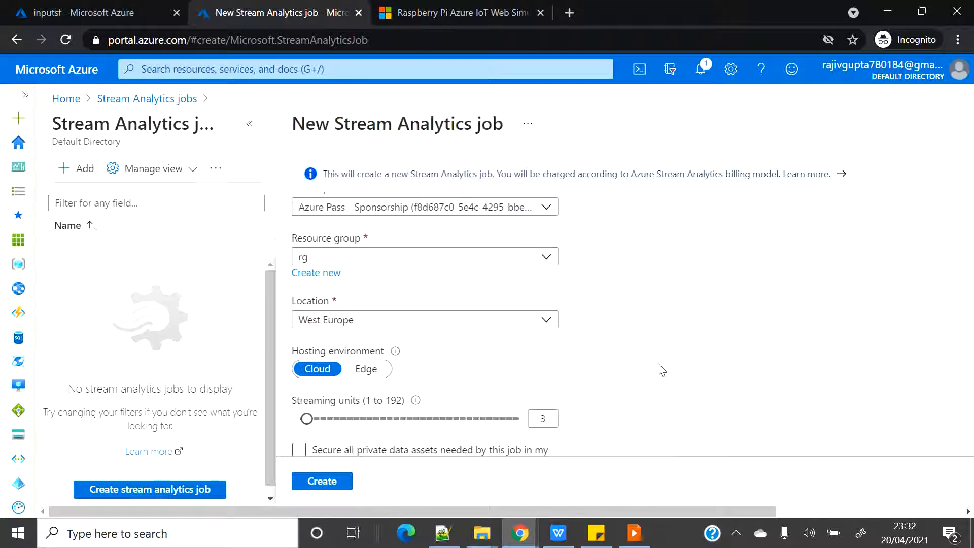
{"action": "scroll", "coordinate": [626, 332], "scroll_direction": "down", "scroll_amount": 2}
{"action": "left_click", "coordinate": [326, 474]}
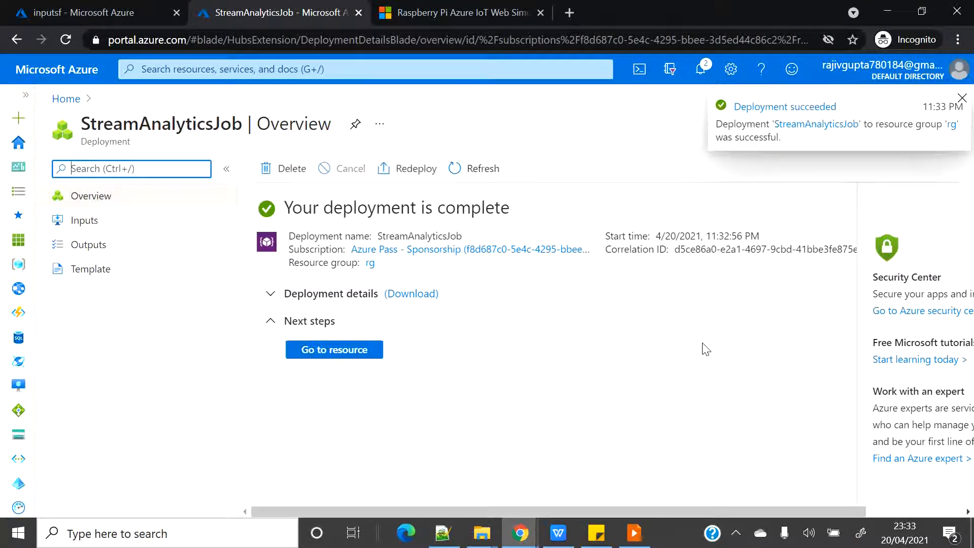
Open the deployed streamiot job, go to its inputs and begin adding an IoT Hub stream input.
{"action": "left_click", "coordinate": [351, 351]}
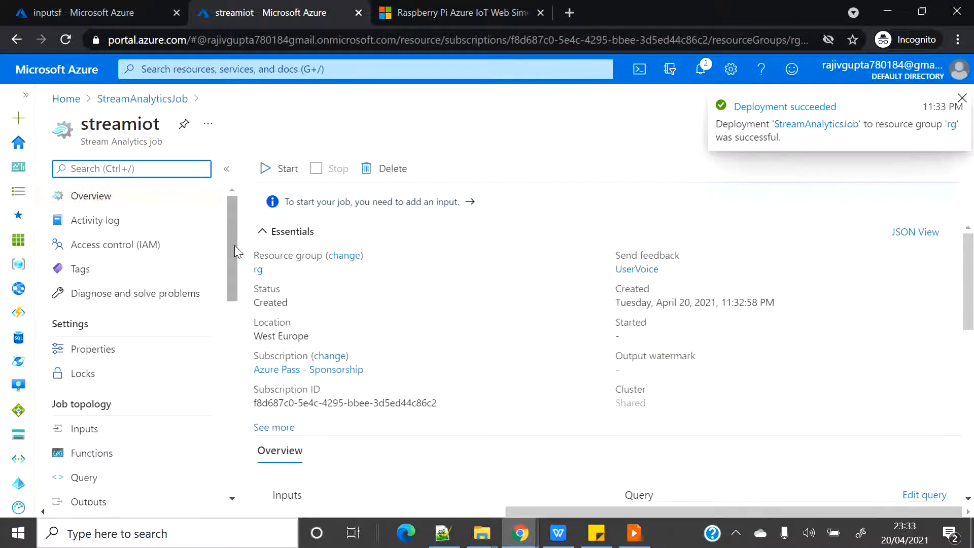
{"action": "left_click_drag", "start_coordinate": [233, 242], "coordinate": [233, 301]}
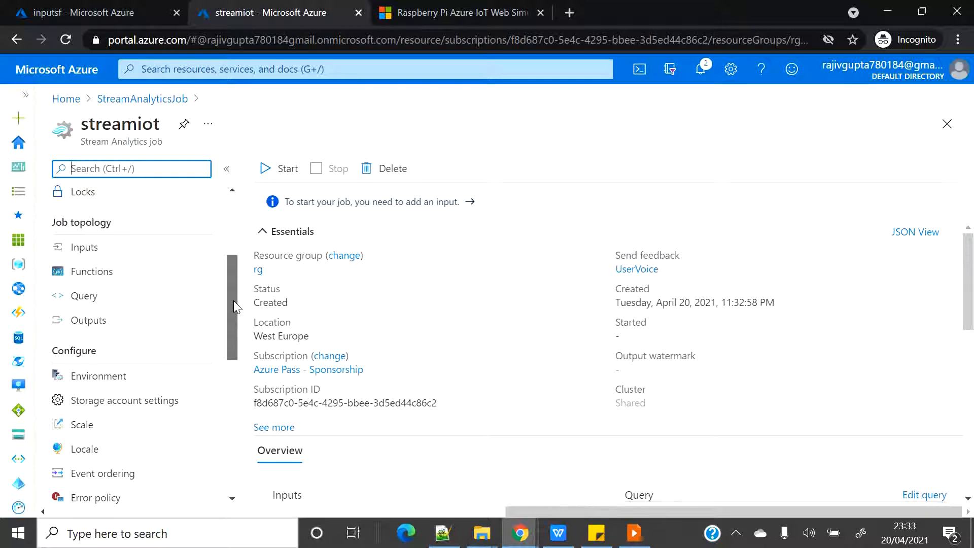
{"action": "left_click", "coordinate": [84, 249]}
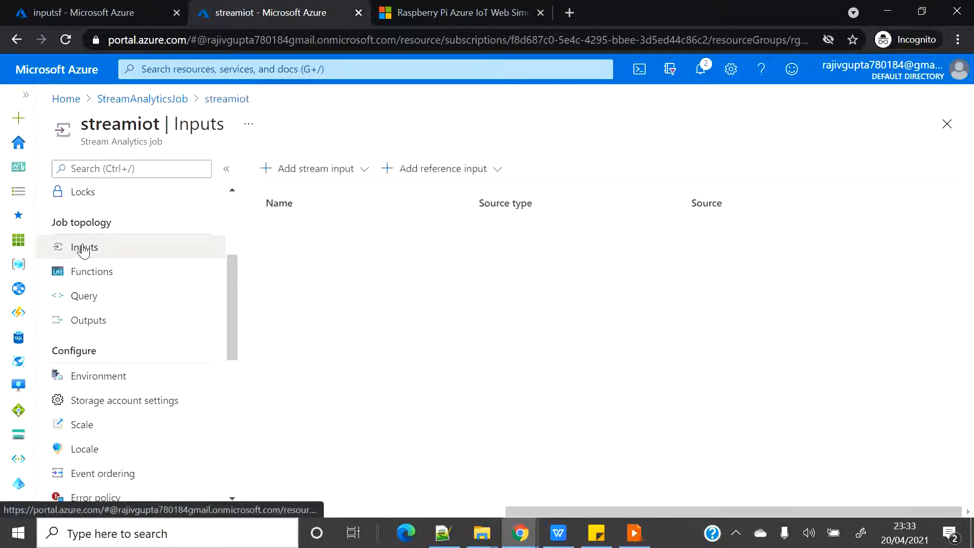
{"action": "left_click", "coordinate": [315, 172]}
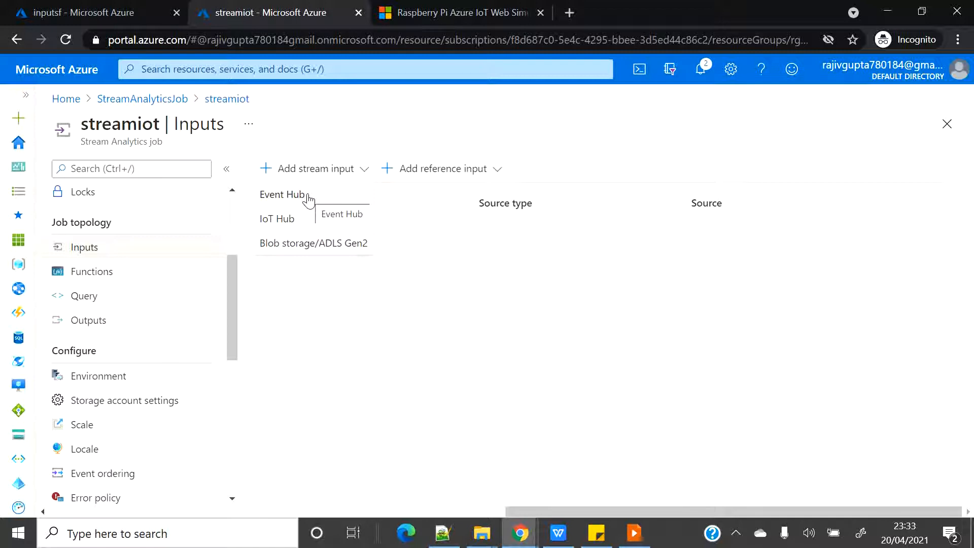
{"action": "left_click", "coordinate": [462, 172]}
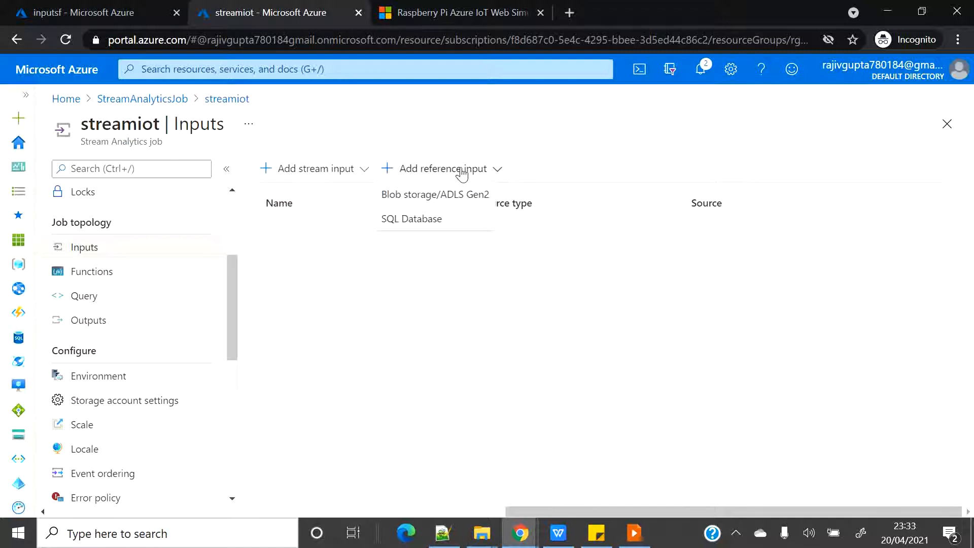
{"action": "left_click", "coordinate": [298, 171]}
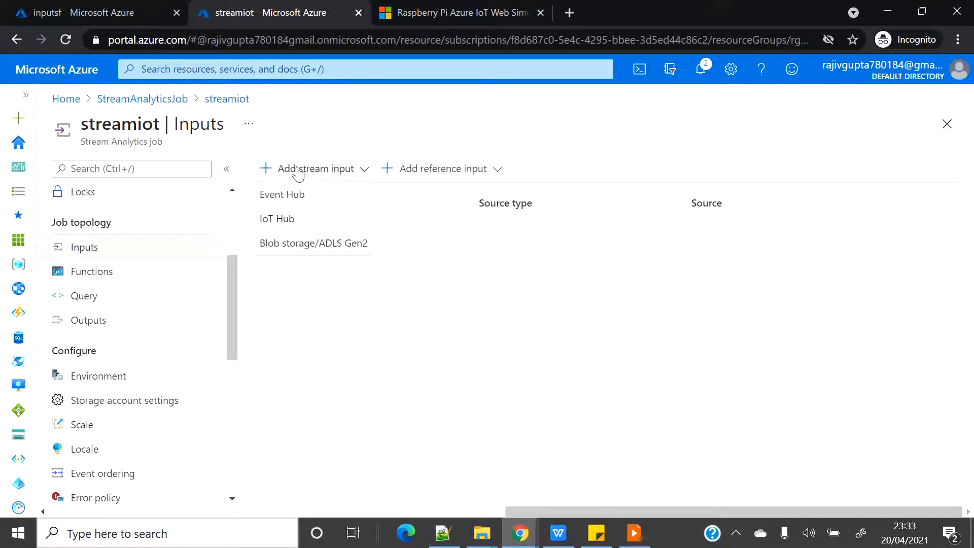
{"action": "left_click", "coordinate": [274, 219]}
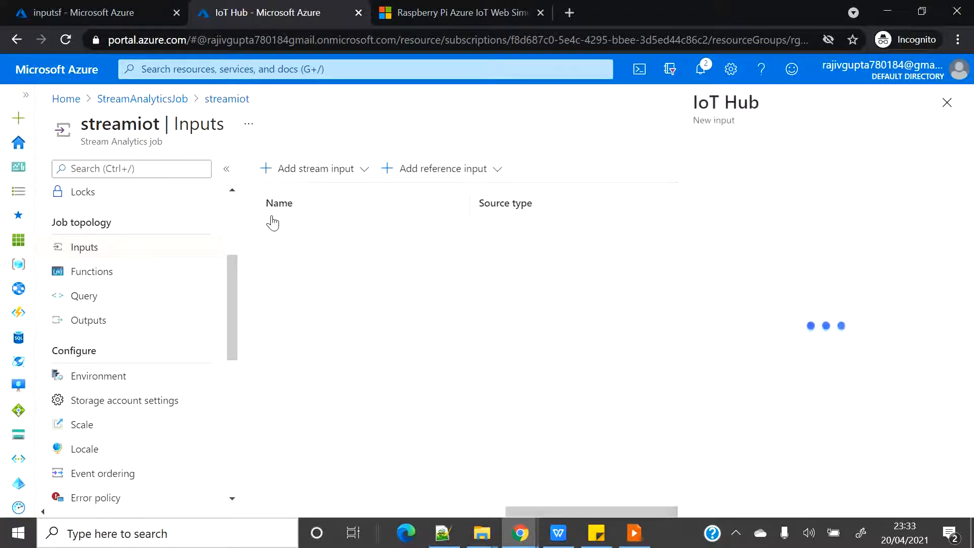
Give the IoT Hub input the alias input, keep iothubsf101 and the other default settings, and save it.
{"action": "type", "text": "inpu"}
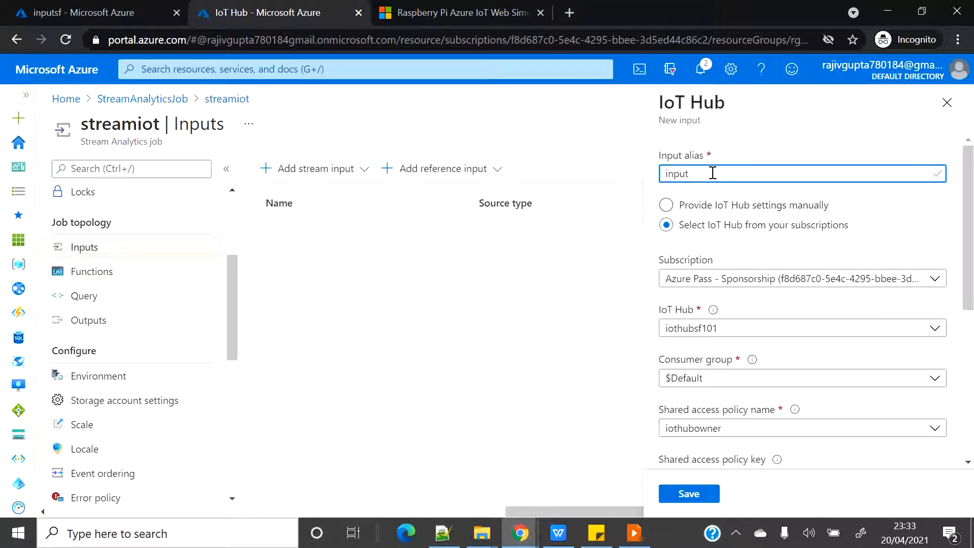
{"action": "type", "text": "t"}
{"action": "scroll", "coordinate": [823, 247], "scroll_direction": "down", "scroll_amount": 2}
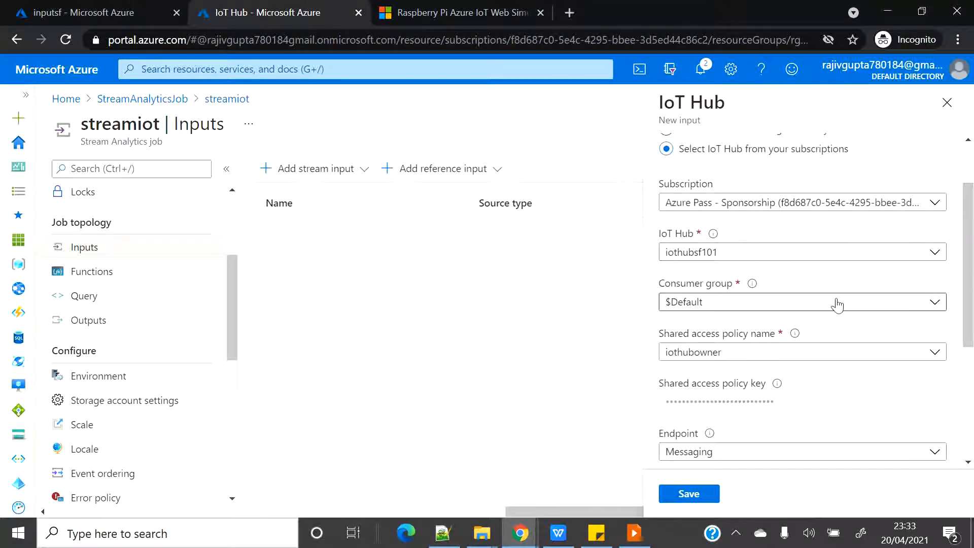
{"action": "scroll", "coordinate": [837, 305], "scroll_direction": "down", "scroll_amount": 4}
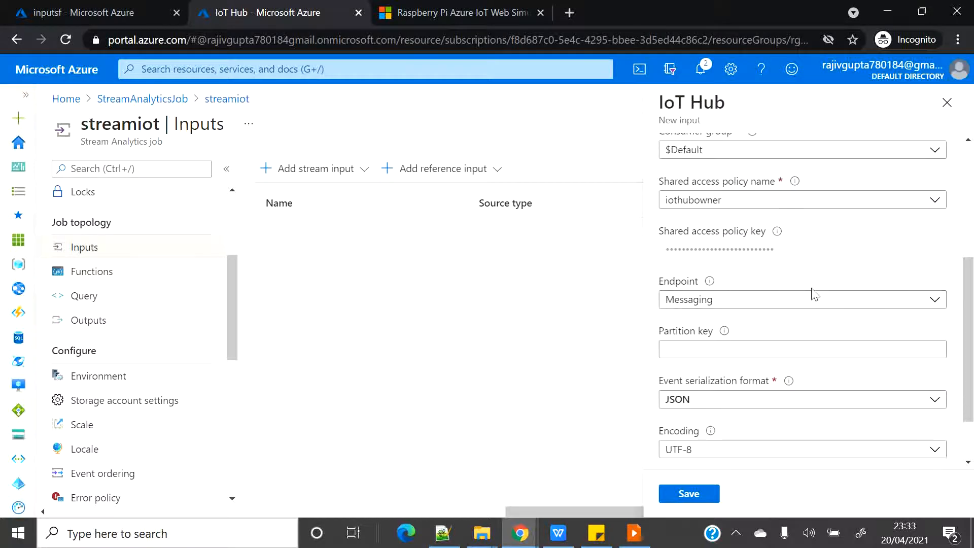
{"action": "scroll", "coordinate": [821, 297], "scroll_direction": "down", "scroll_amount": 2}
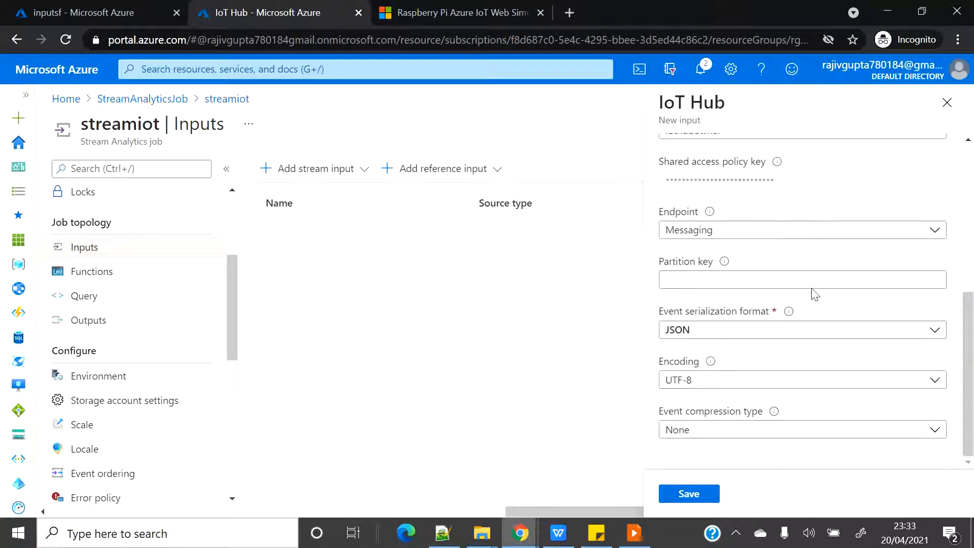
{"action": "left_click", "coordinate": [698, 497]}
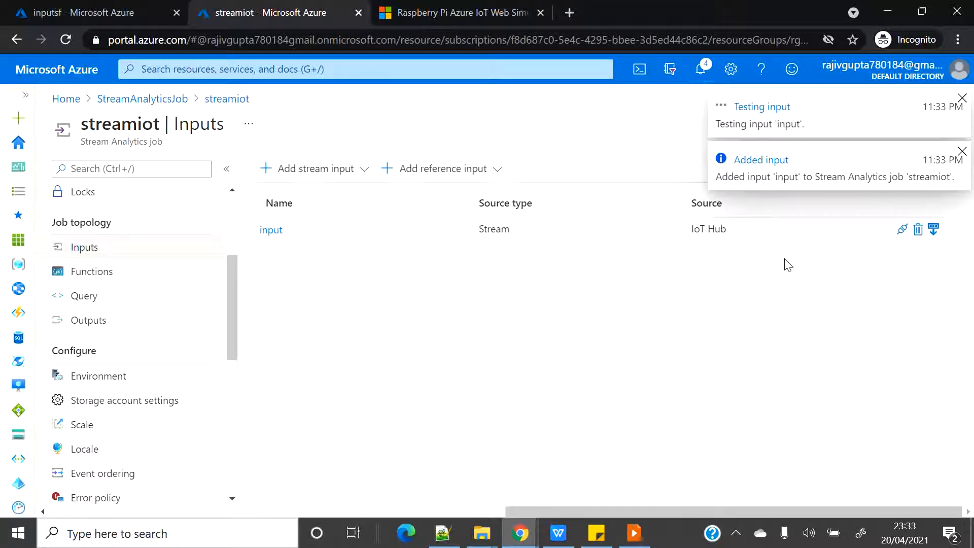
Begin a new Blob storage/ADLS Gen2 output for the streamiot job with the alias output.
{"action": "left_click", "coordinate": [96, 331]}
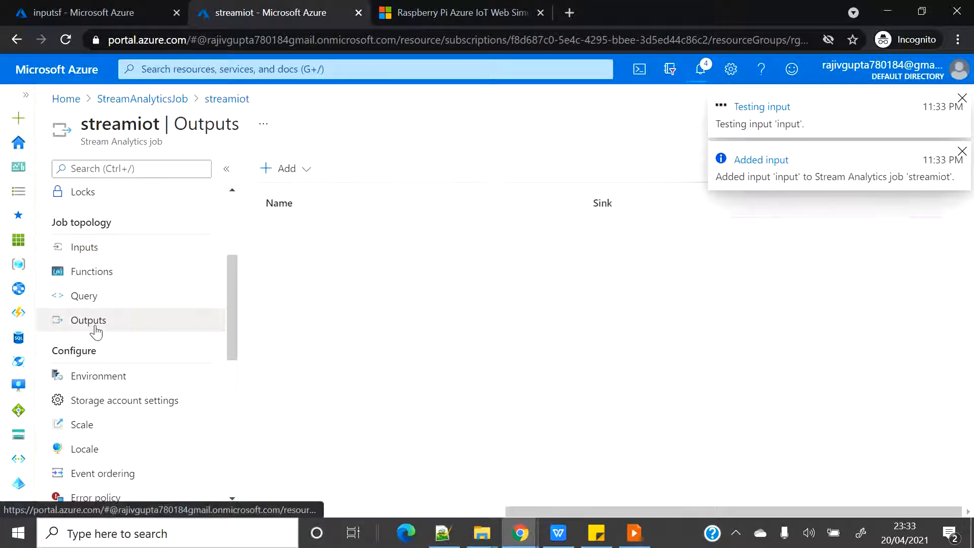
{"action": "left_click", "coordinate": [288, 171]}
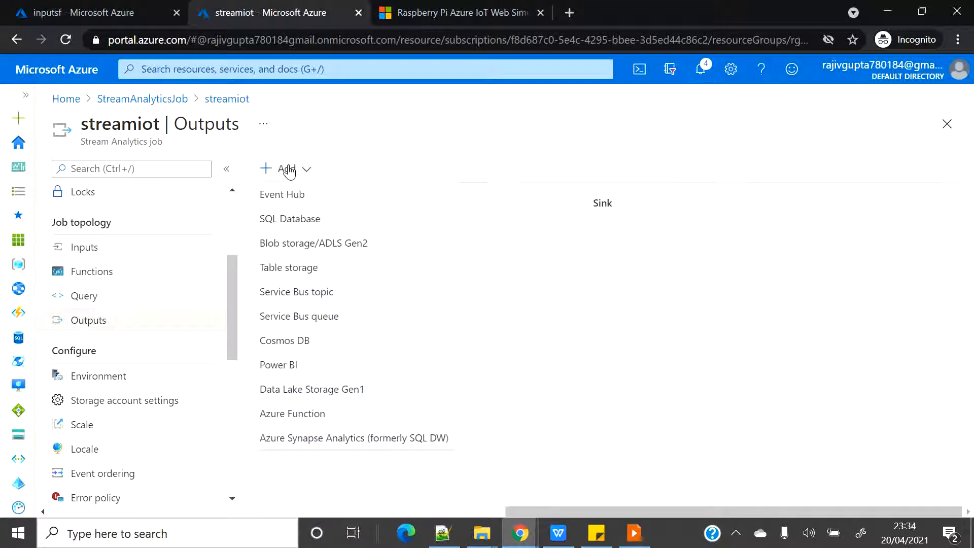
{"action": "left_click", "coordinate": [304, 243]}
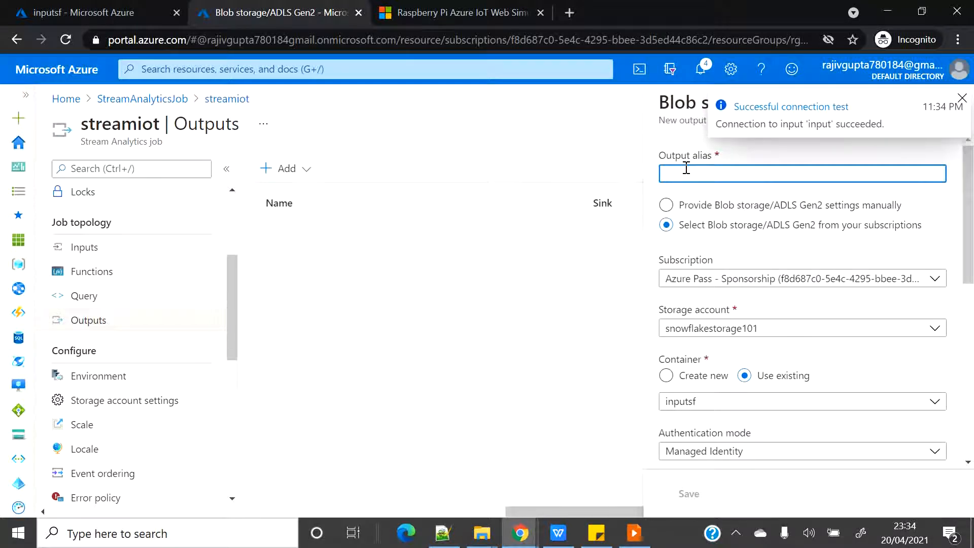
{"action": "type", "text": "out"}
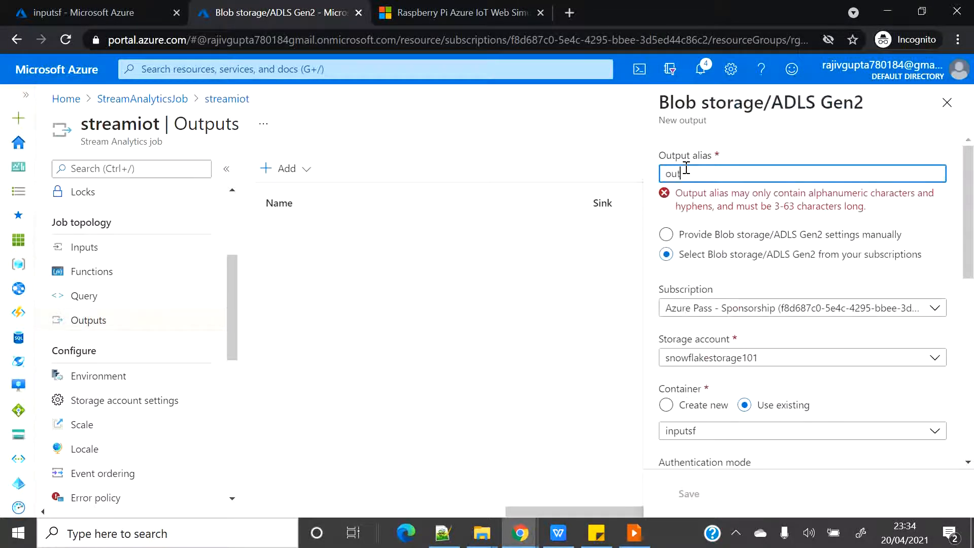
{"action": "type", "text": "put"}
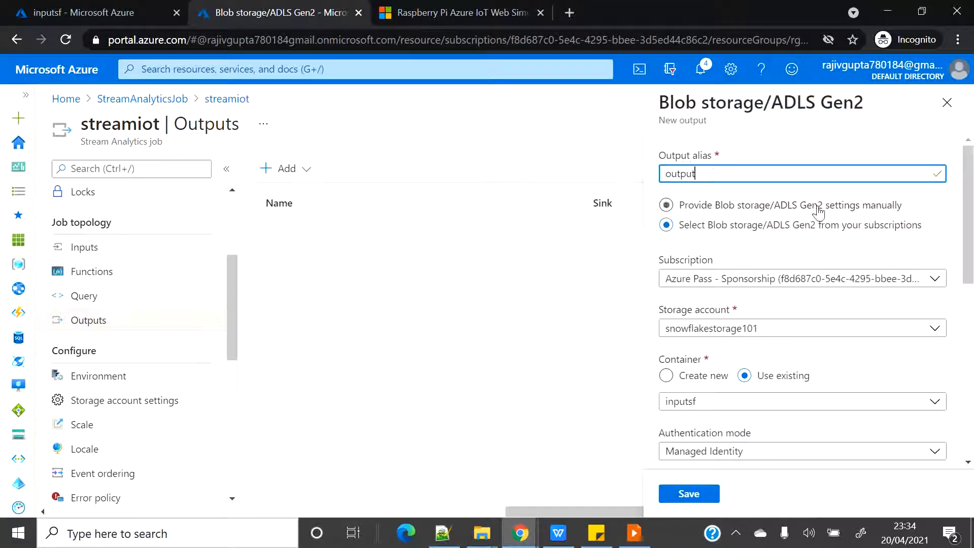
Keep storage account snowflakestorage101 and container inputsf for the output, and set its authentication mode to Connection string.
{"action": "scroll", "coordinate": [814, 210], "scroll_direction": "down", "scroll_amount": 1}
{"action": "scroll", "coordinate": [817, 261], "scroll_direction": "down", "scroll_amount": 1}
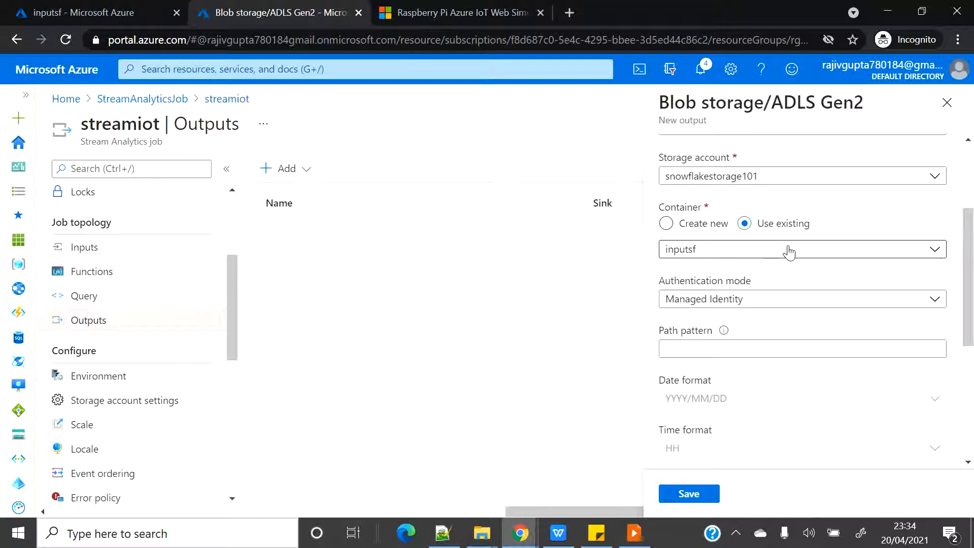
{"action": "left_click", "coordinate": [814, 305]}
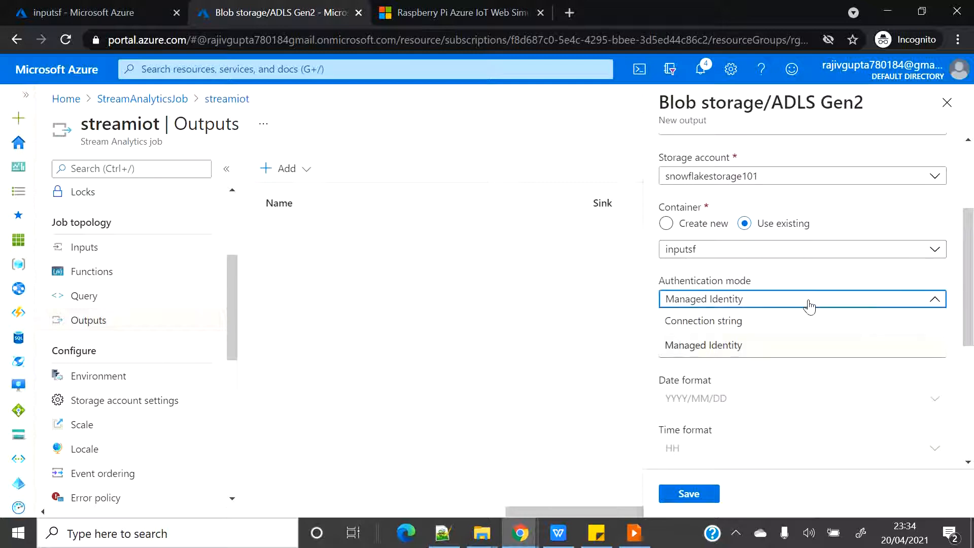
{"action": "left_click", "coordinate": [722, 321]}
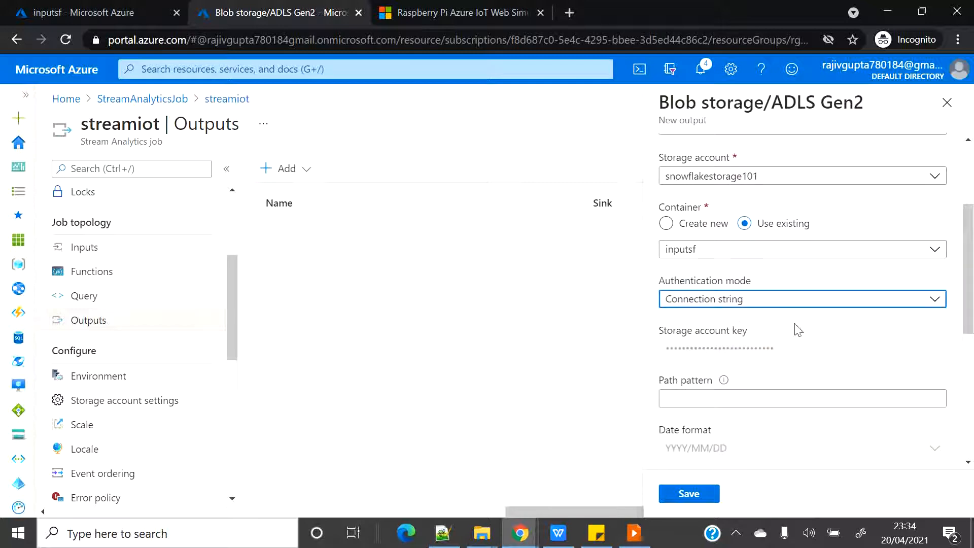
Copy the path pattern {date}/{time}/{messageId} from the sticky note in Sticky Notes and return to the output settings.
{"action": "scroll", "coordinate": [797, 329], "scroll_direction": "down", "scroll_amount": 2}
{"action": "left_click", "coordinate": [591, 540]}
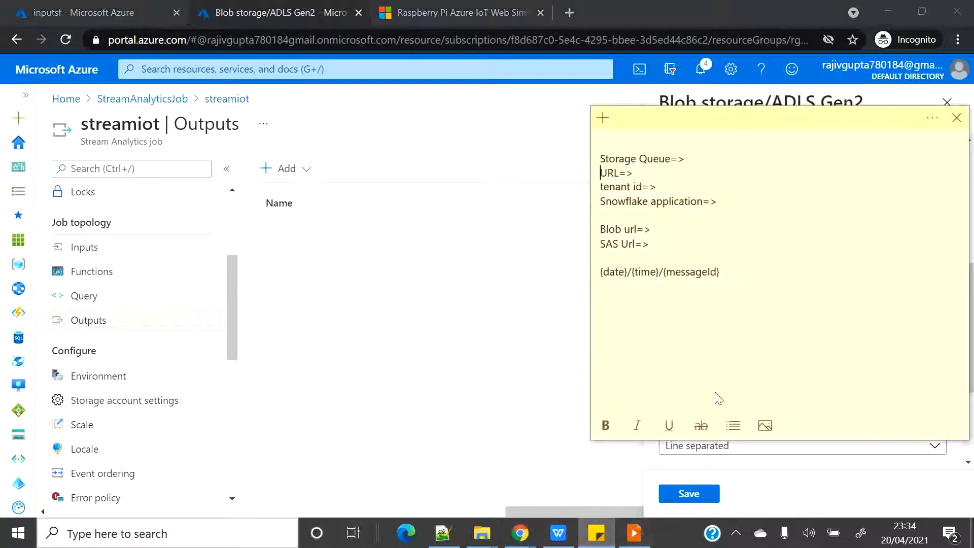
{"action": "left_click_drag", "start_coordinate": [722, 272], "coordinate": [551, 274]}
{"action": "key", "text": "ctrl+c"}
{"action": "left_click", "coordinate": [551, 274]}
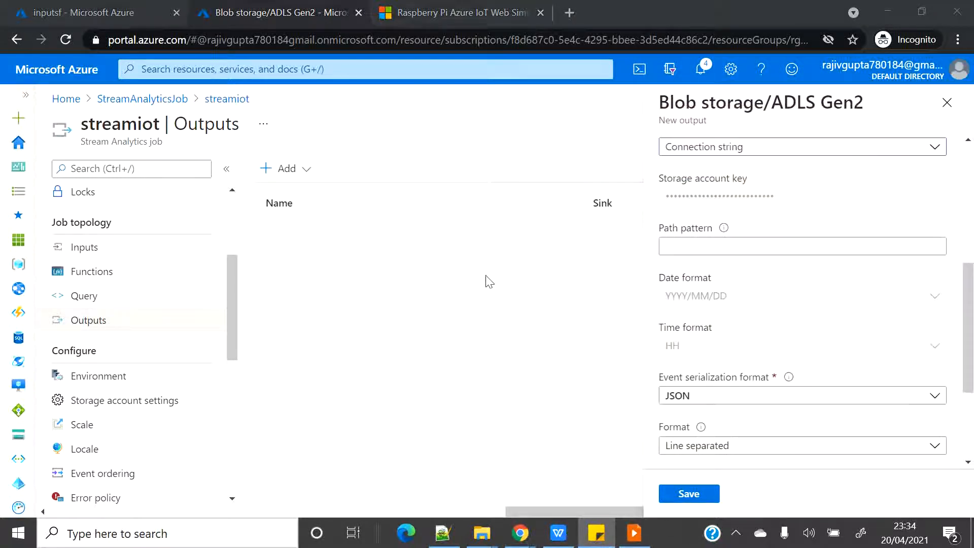
Set the output's path pattern to the copied {date}/{time}/{messageId} and review its parts.
{"action": "left_click", "coordinate": [712, 246]}
{"action": "key", "text": "ctrl+v"}
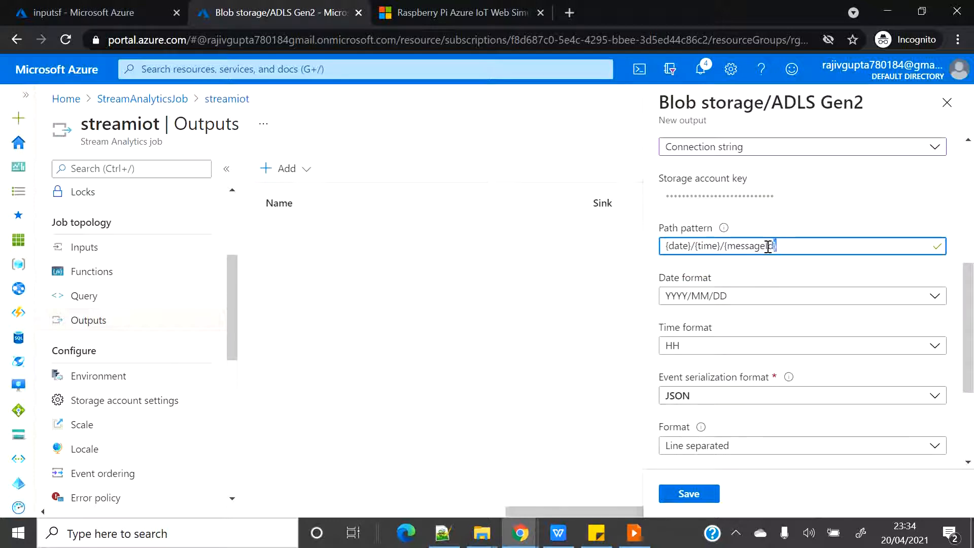
{"action": "left_click_drag", "start_coordinate": [778, 246], "coordinate": [619, 250]}
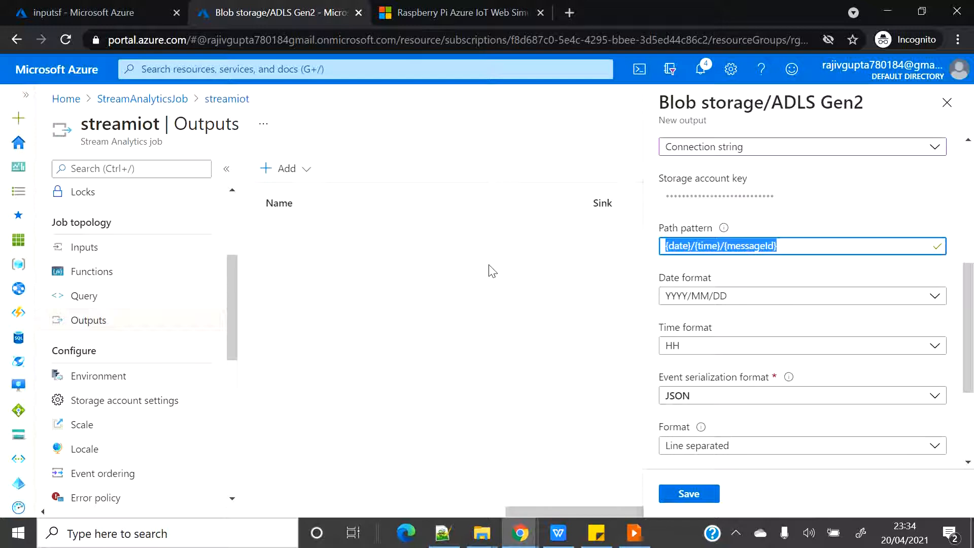
{"action": "left_click", "coordinate": [790, 248]}
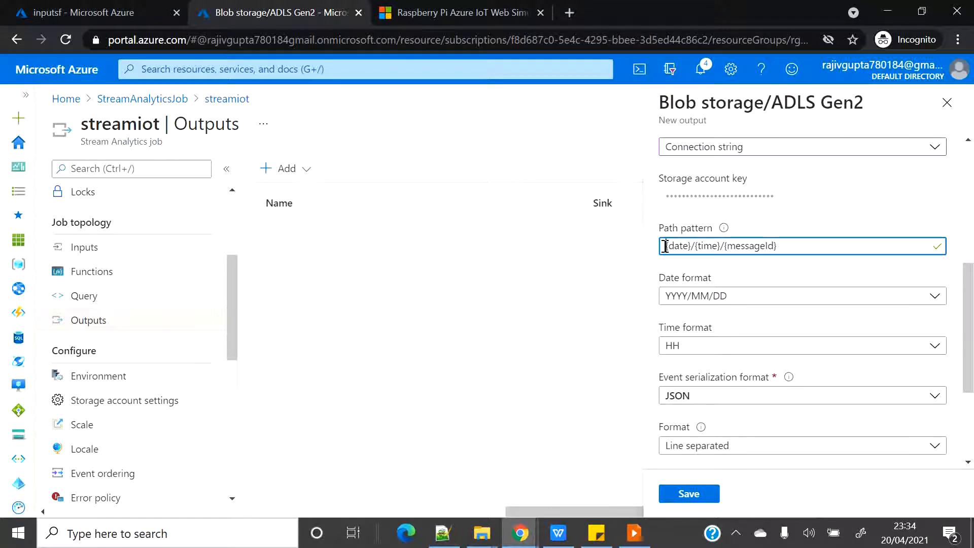
{"action": "left_click_drag", "start_coordinate": [666, 246], "coordinate": [718, 246]}
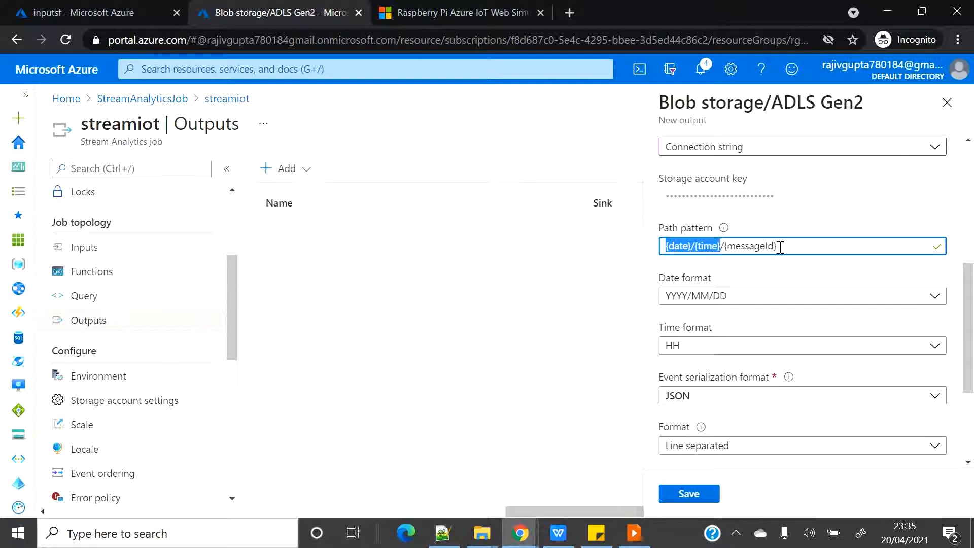
{"action": "left_click", "coordinate": [798, 247]}
{"action": "left_click_drag", "start_coordinate": [784, 246], "coordinate": [653, 253]}
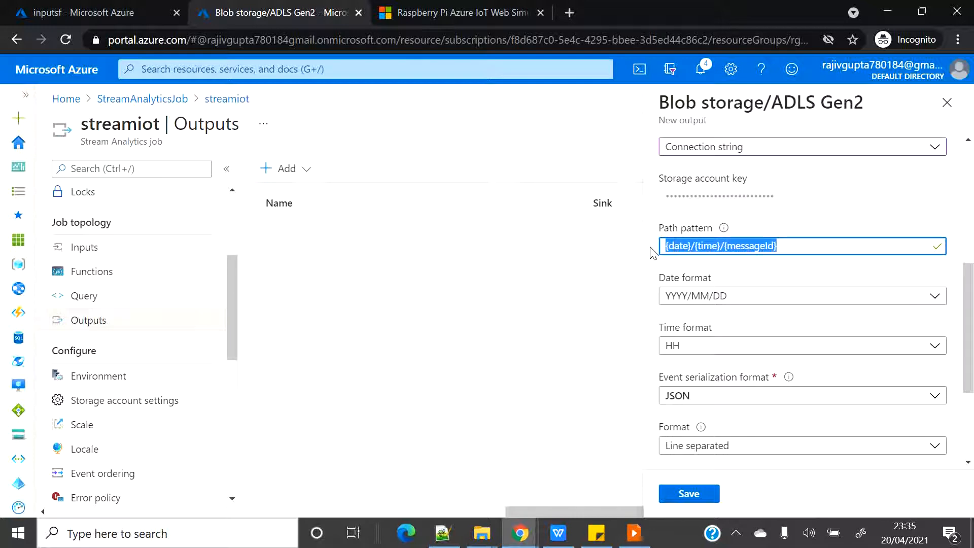
Set the output's date format to YYYY-MM-DD and time format to HH-mm, keep the remaining defaults, and save the output.
{"action": "left_click", "coordinate": [729, 301]}
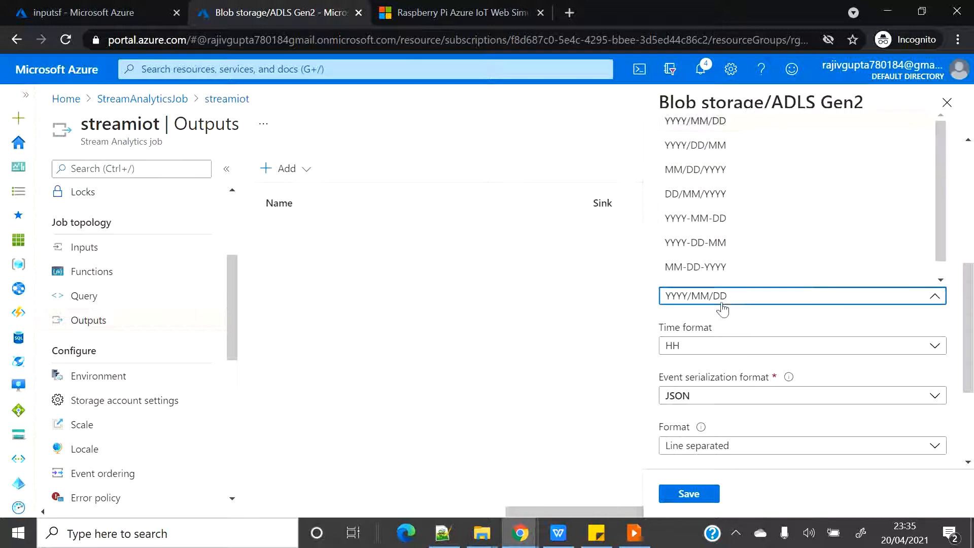
{"action": "left_click", "coordinate": [709, 221]}
{"action": "left_click", "coordinate": [713, 342]}
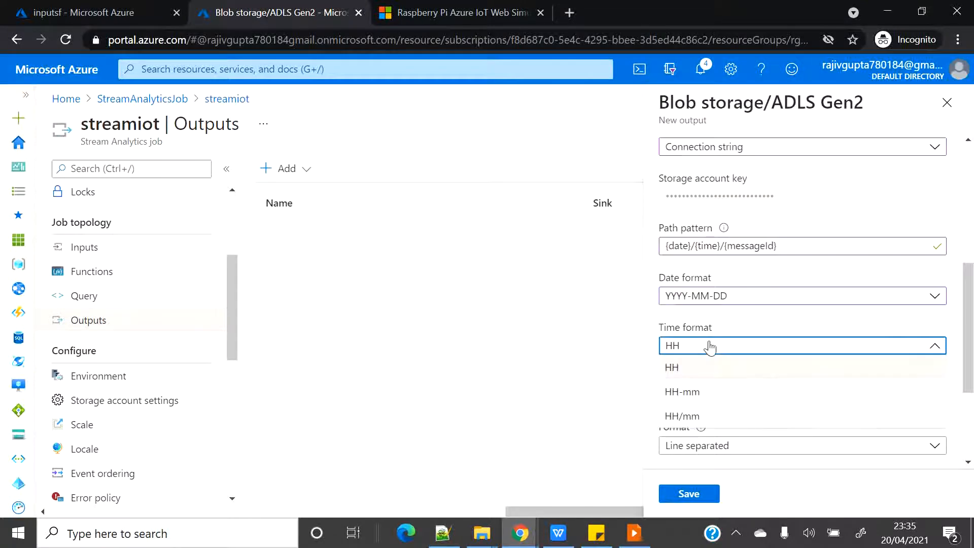
{"action": "left_click", "coordinate": [699, 393]}
{"action": "scroll", "coordinate": [863, 406], "scroll_direction": "down", "scroll_amount": 3}
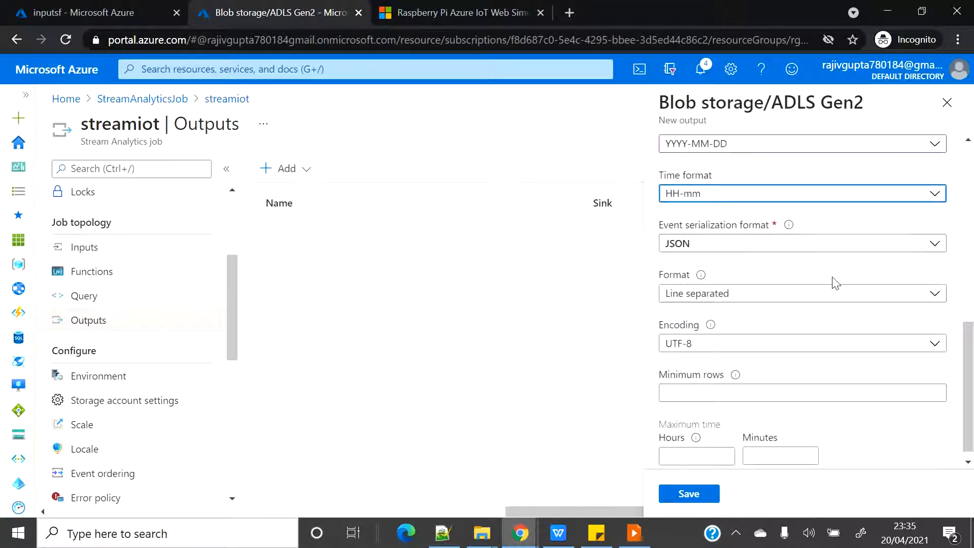
{"action": "scroll", "coordinate": [835, 283], "scroll_direction": "down", "scroll_amount": 1}
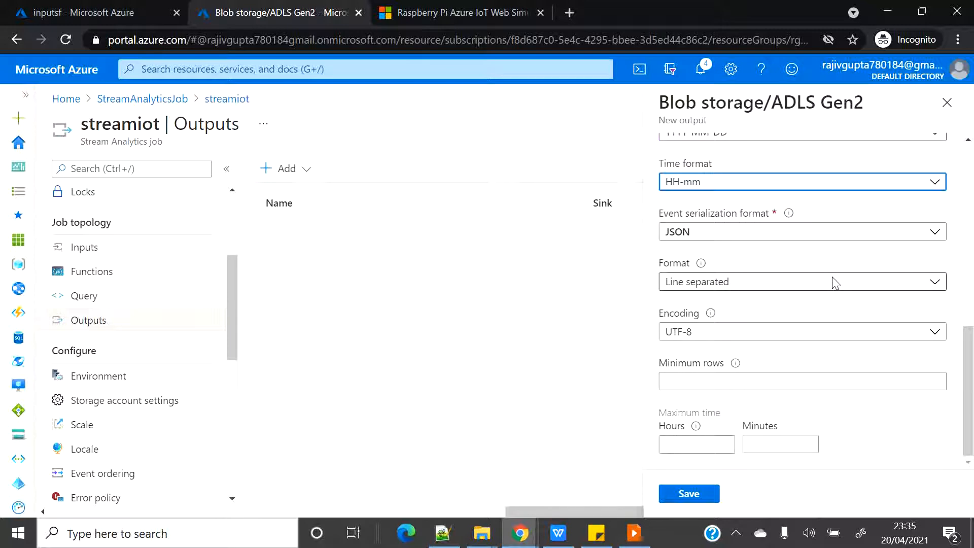
{"action": "left_click", "coordinate": [691, 494]}
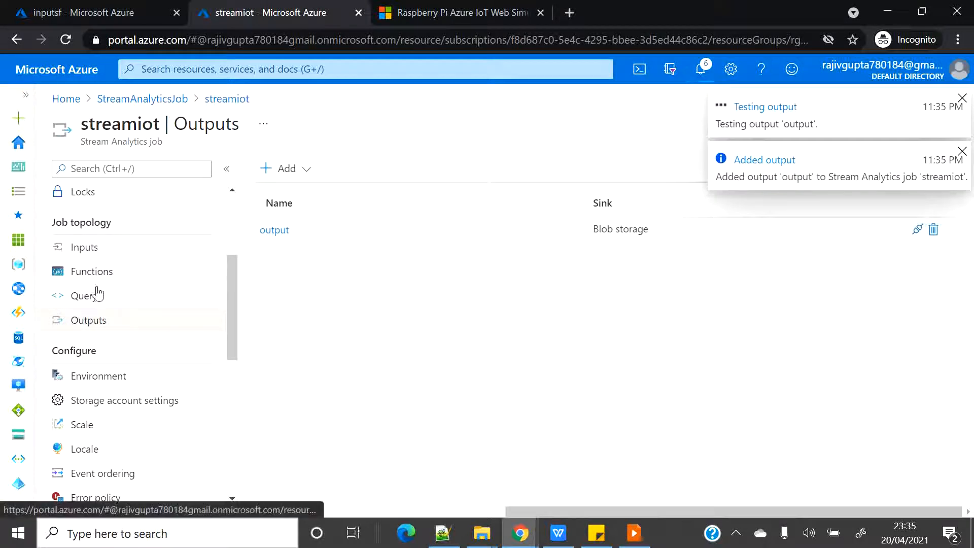
Edit the streamiot job query to select everything into output from input, and save the query.
{"action": "left_click", "coordinate": [80, 301]}
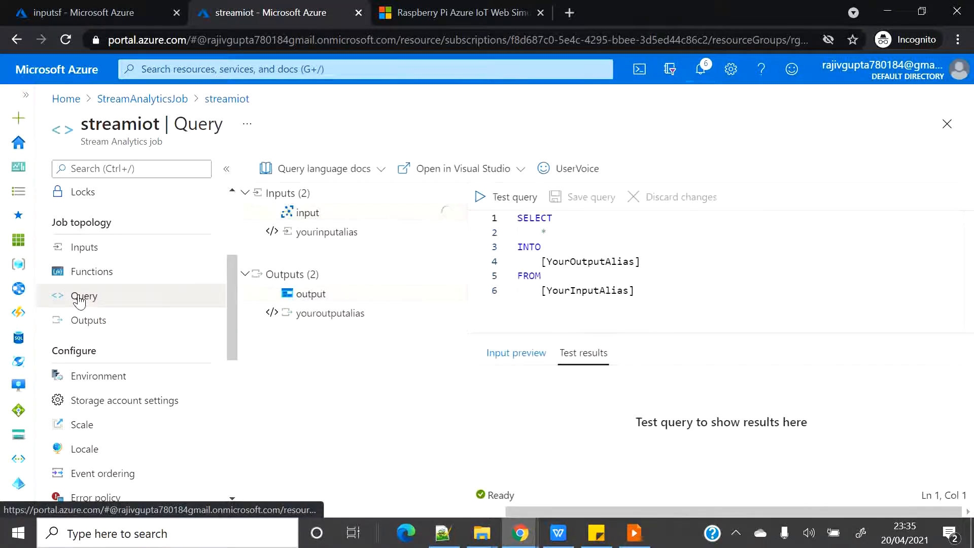
{"action": "left_click", "coordinate": [544, 261]}
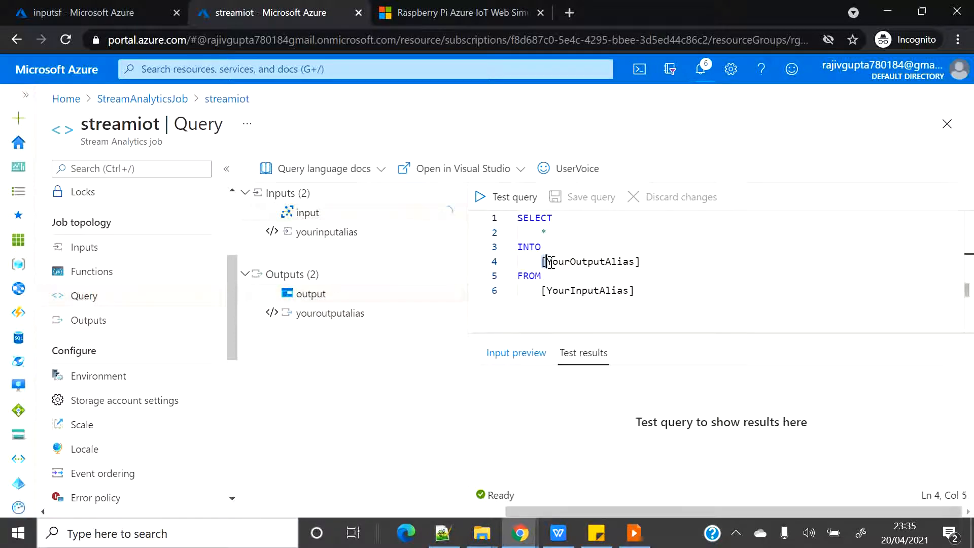
{"action": "left_click_drag", "start_coordinate": [551, 262], "coordinate": [701, 262]}
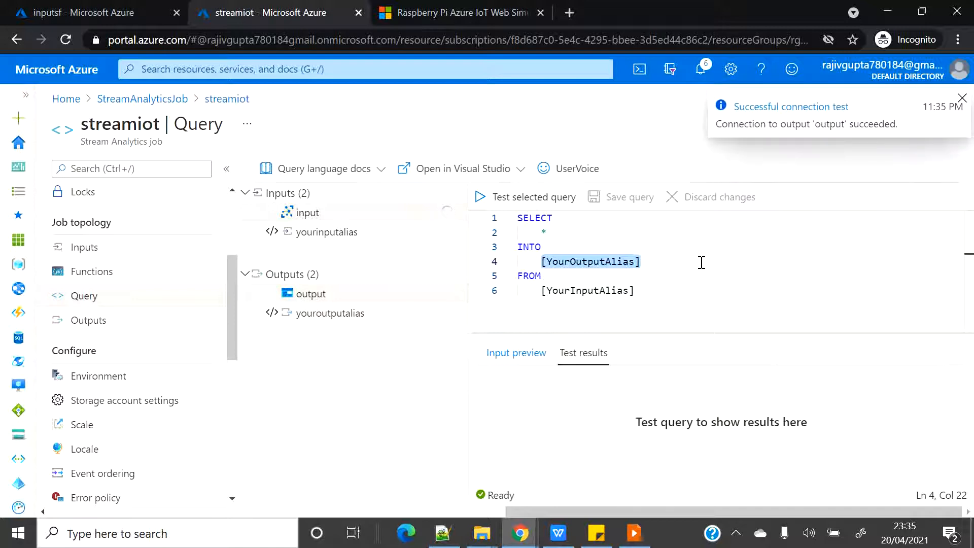
{"action": "left_click_drag", "start_coordinate": [636, 290], "coordinate": [542, 291]}
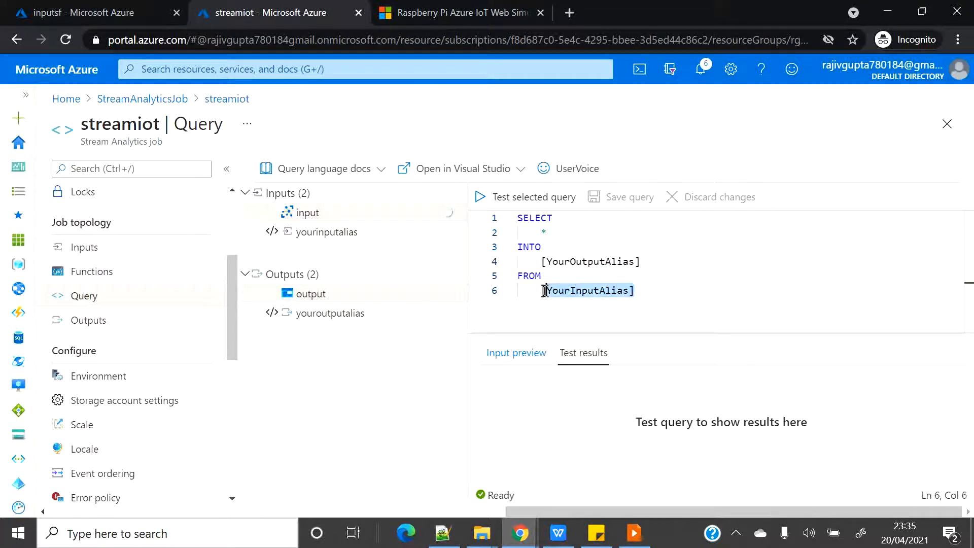
{"action": "type", "text": "input"}
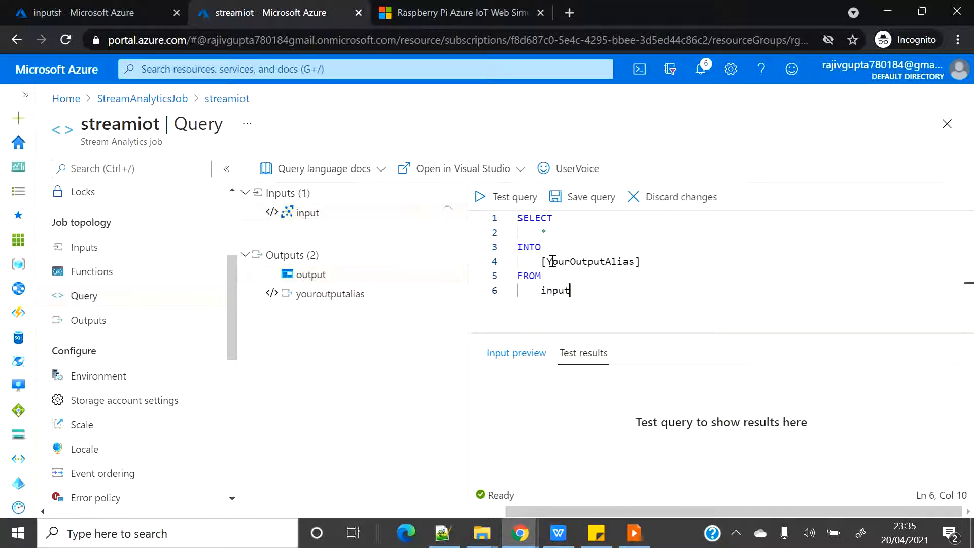
{"action": "left_click_drag", "start_coordinate": [541, 261], "coordinate": [675, 261]}
{"action": "type", "text": "output"}
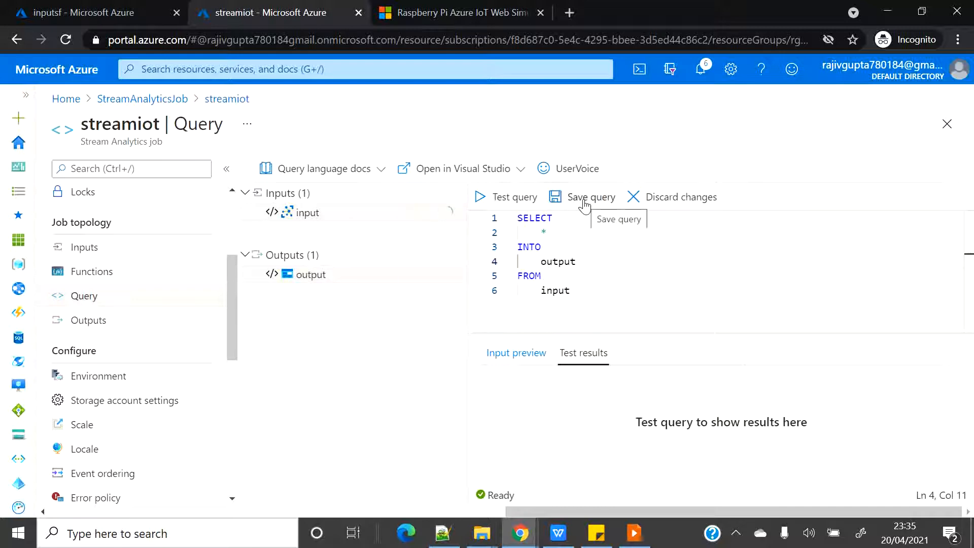
{"action": "left_click", "coordinate": [585, 199]}
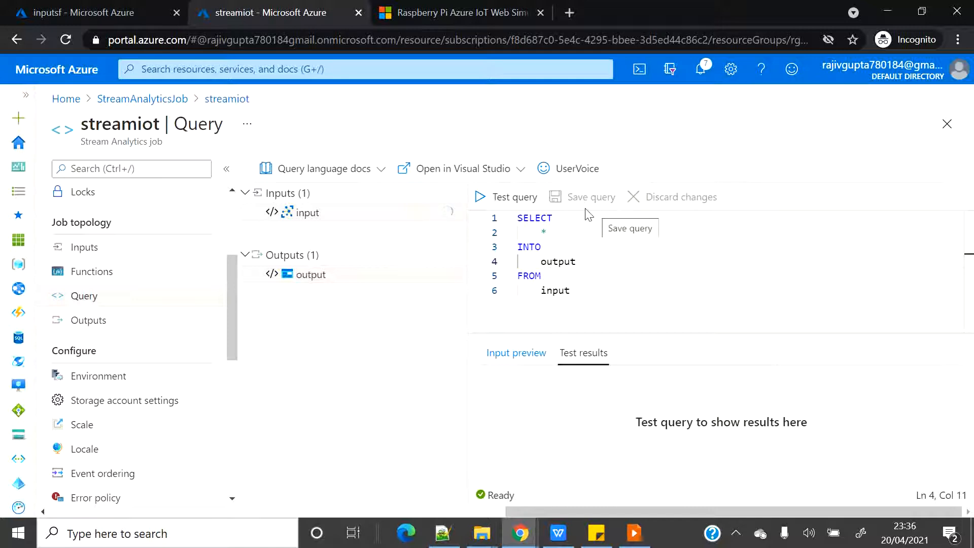
Start the streamiot Stream Analytics job from its overview and check its status.
{"action": "scroll", "coordinate": [103, 246], "scroll_direction": "up", "scroll_amount": 3}
{"action": "left_click", "coordinate": [102, 198]}
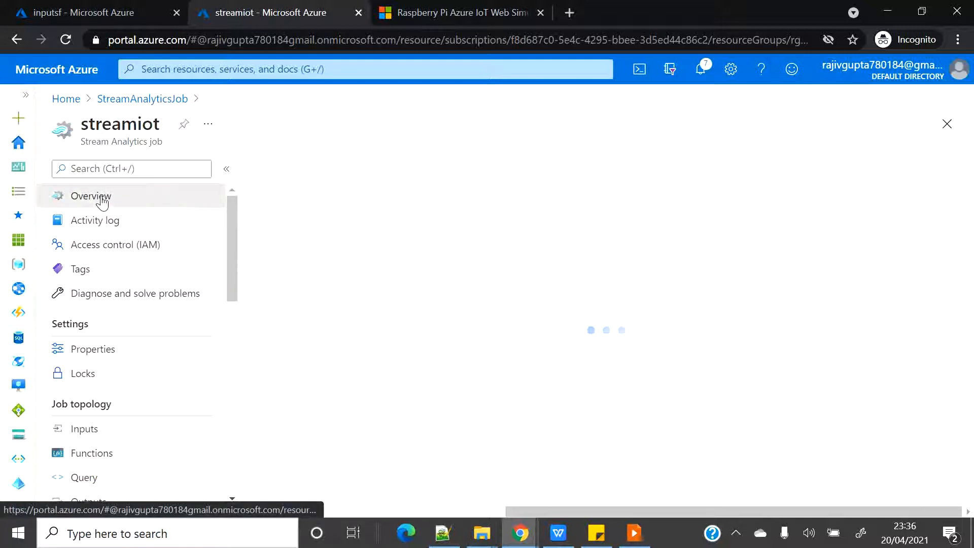
{"action": "left_click", "coordinate": [282, 169]}
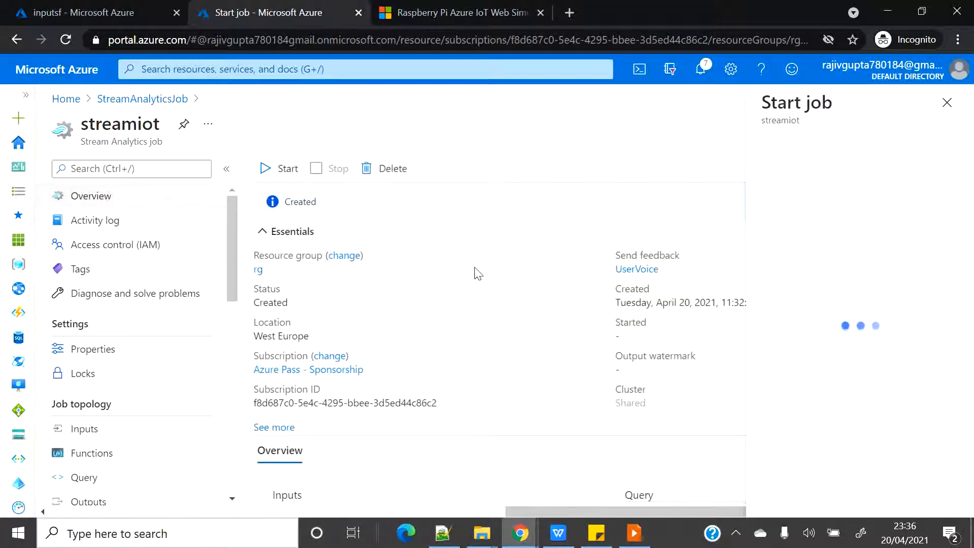
{"action": "left_click", "coordinate": [791, 494]}
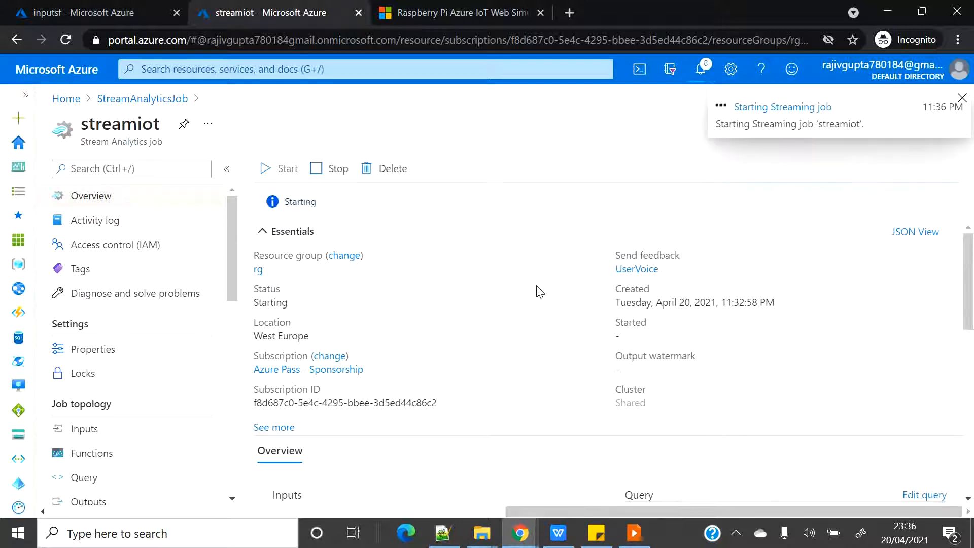
{"action": "left_click", "coordinate": [737, 535]}
{"action": "left_click", "coordinate": [781, 472]}
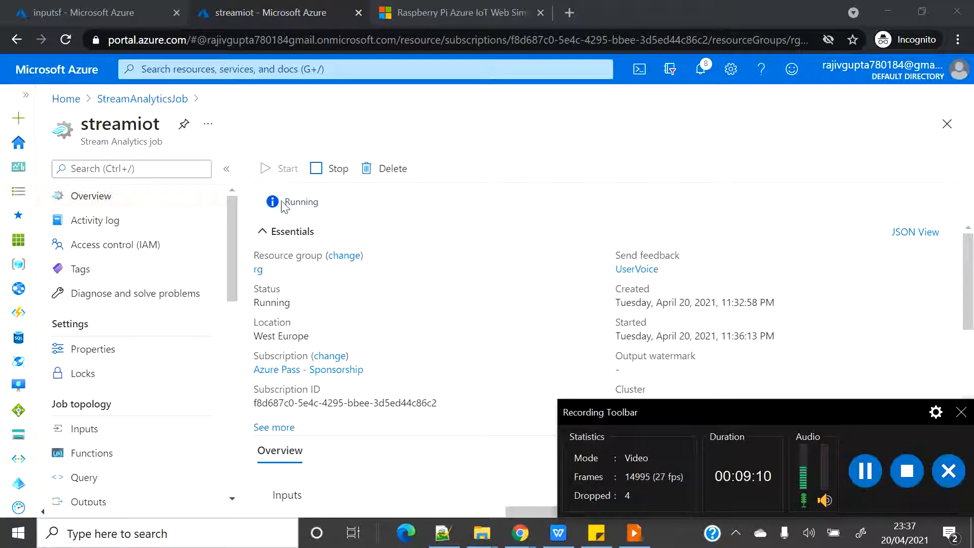
{"action": "left_click_drag", "start_coordinate": [282, 202], "coordinate": [359, 205]}
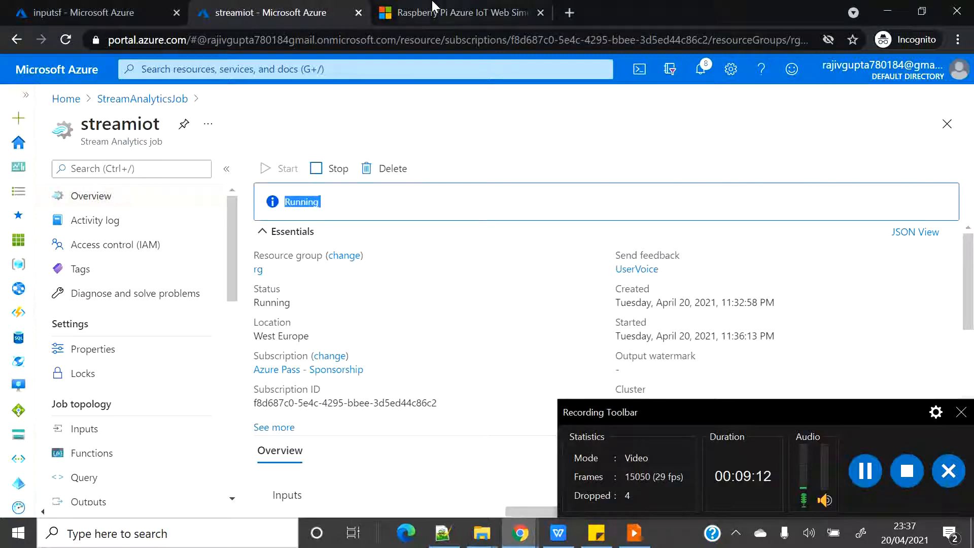
Switch to the Raspberry Pi simulator and examine the fields of an earlier sent message in the console.
{"action": "left_click", "coordinate": [460, 11]}
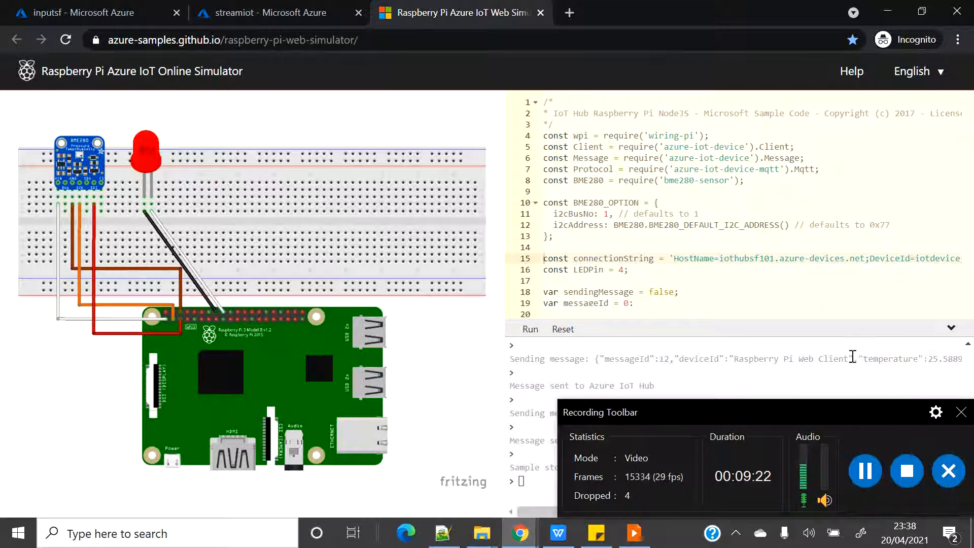
{"action": "left_click_drag", "start_coordinate": [854, 358], "coordinate": [963, 359]}
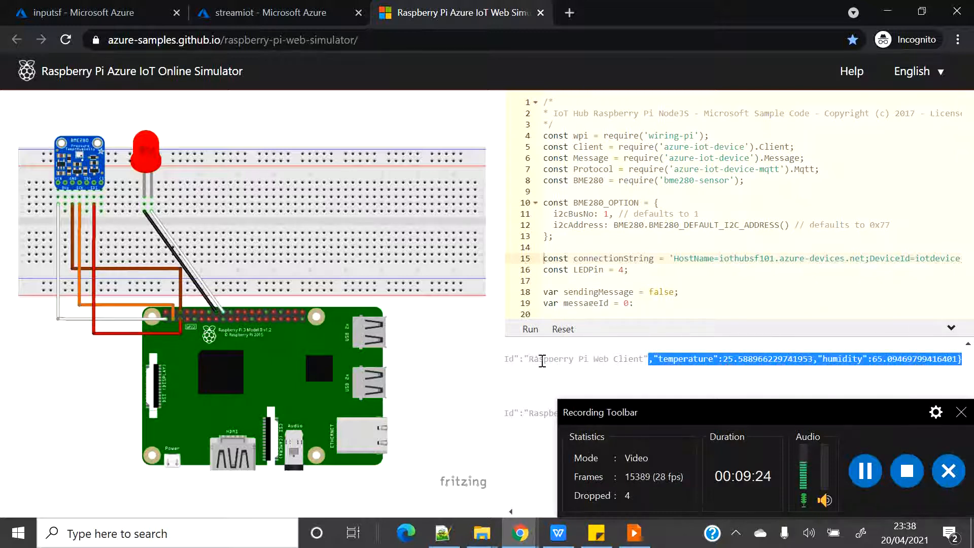
{"action": "left_click_drag", "start_coordinate": [549, 359], "coordinate": [466, 362]}
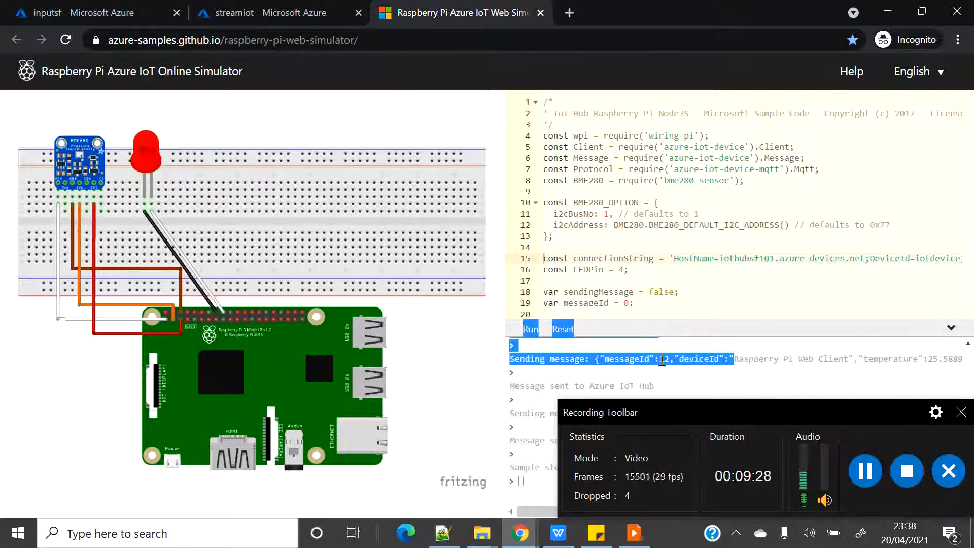
{"action": "left_click_drag", "start_coordinate": [609, 359], "coordinate": [973, 363]}
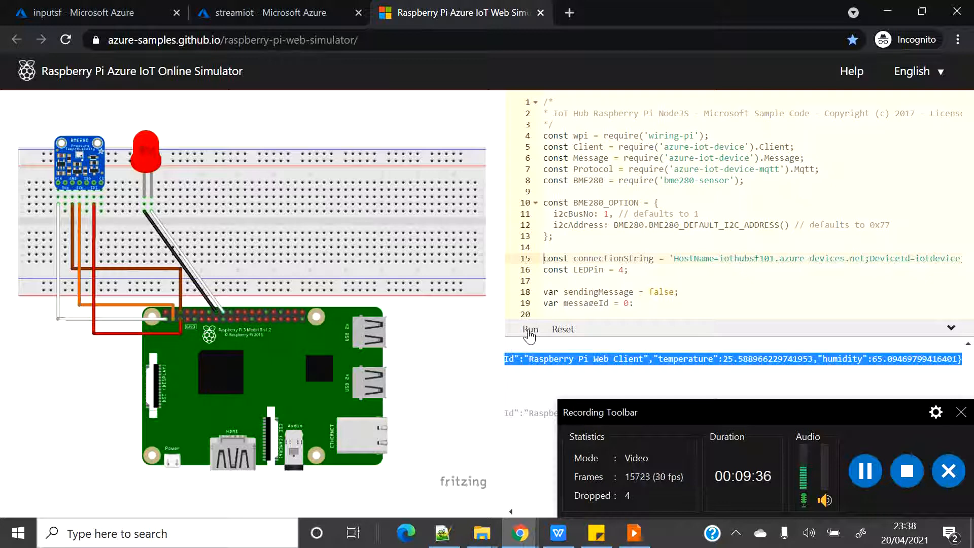
Run the Raspberry Pi simulator sample and inspect the new messages sent to Azure IoT Hub.
{"action": "left_click", "coordinate": [960, 410]}
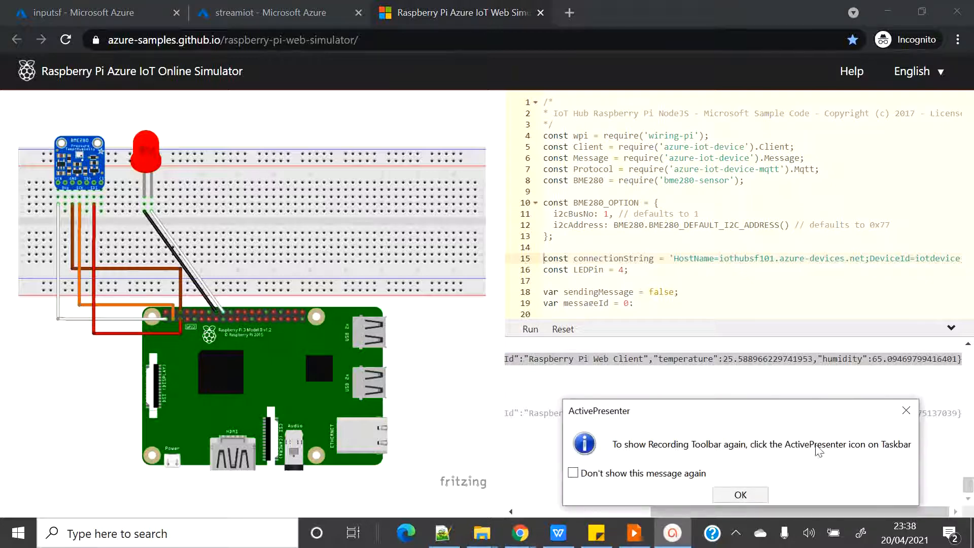
{"action": "left_click", "coordinate": [727, 484]}
{"action": "left_click", "coordinate": [530, 329]}
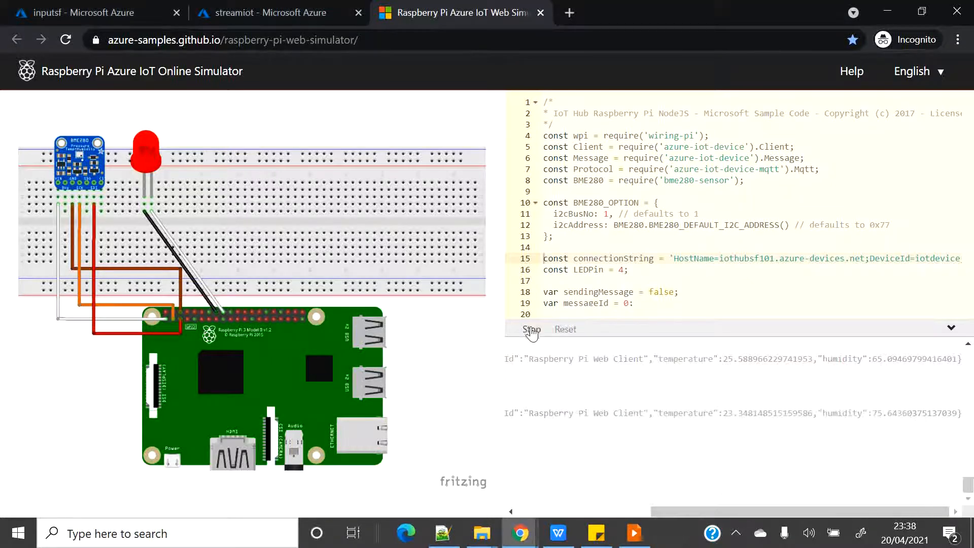
{"action": "left_click_drag", "start_coordinate": [783, 513], "coordinate": [634, 509]}
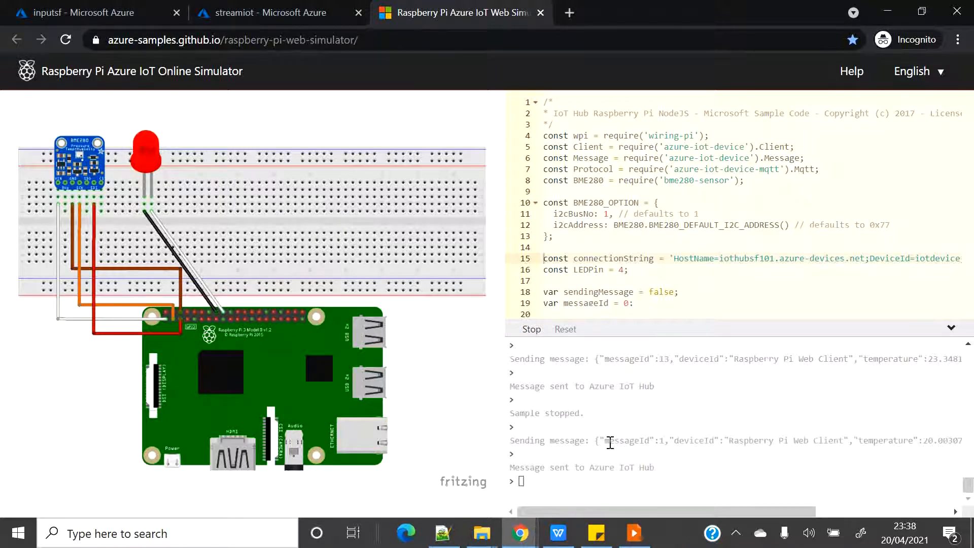
{"action": "left_click_drag", "start_coordinate": [604, 439], "coordinate": [940, 442]}
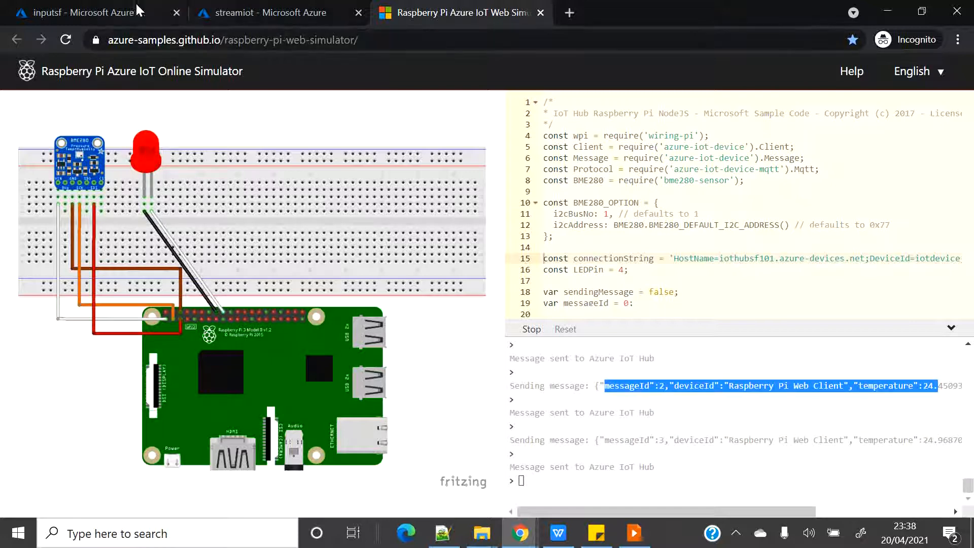
Refresh the inputsf container and browse to the folder 2021-04-20/21-00/1.
{"action": "left_click", "coordinate": [85, 10]}
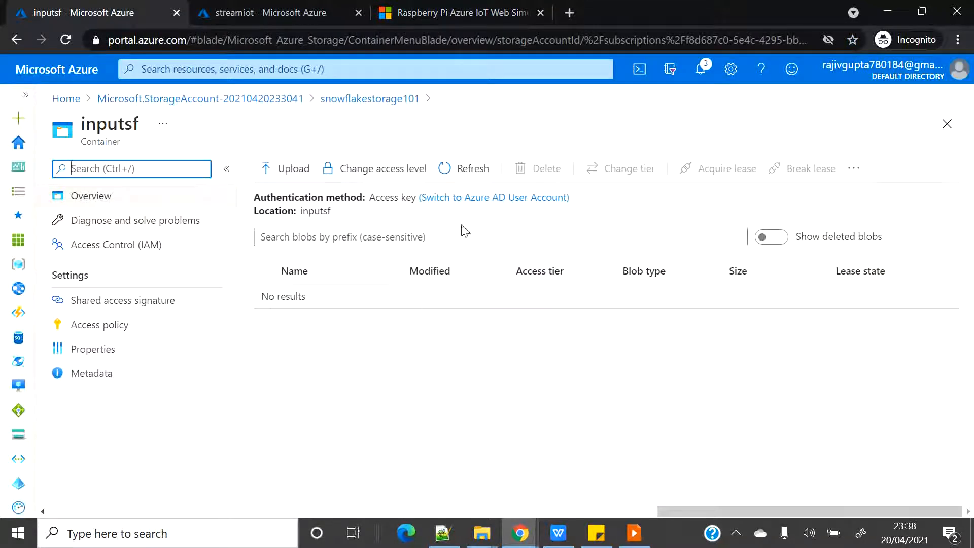
{"action": "left_click", "coordinate": [459, 167]}
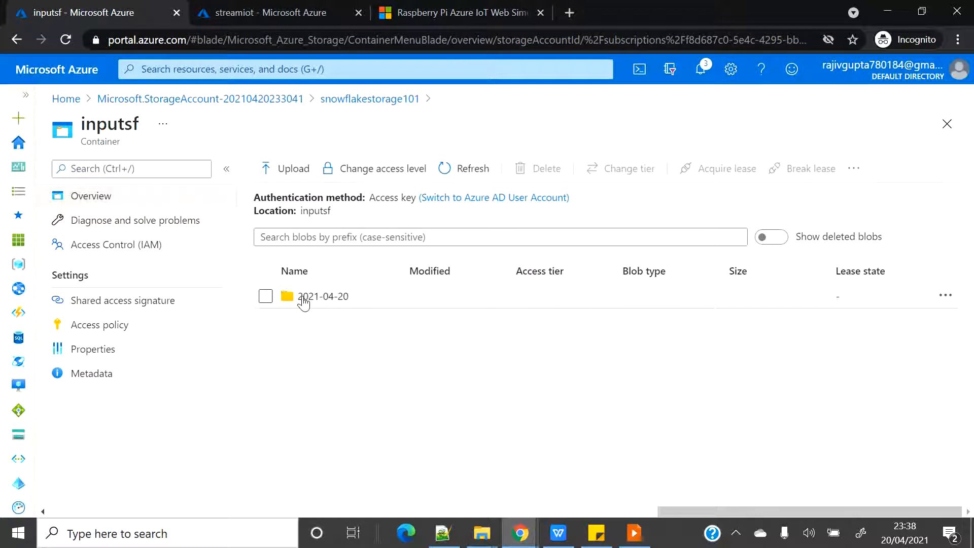
{"action": "left_click", "coordinate": [304, 300]}
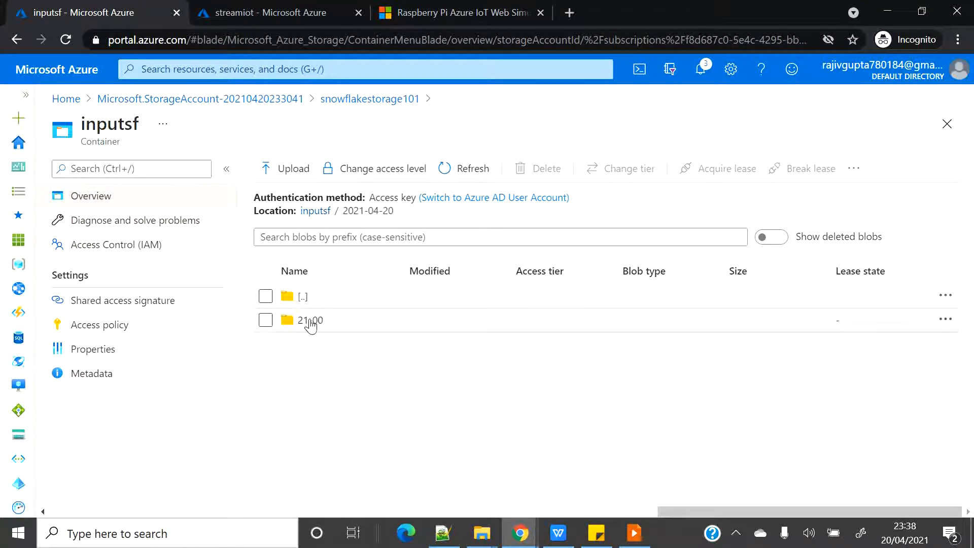
{"action": "left_click", "coordinate": [310, 325]}
{"action": "left_click", "coordinate": [304, 321]}
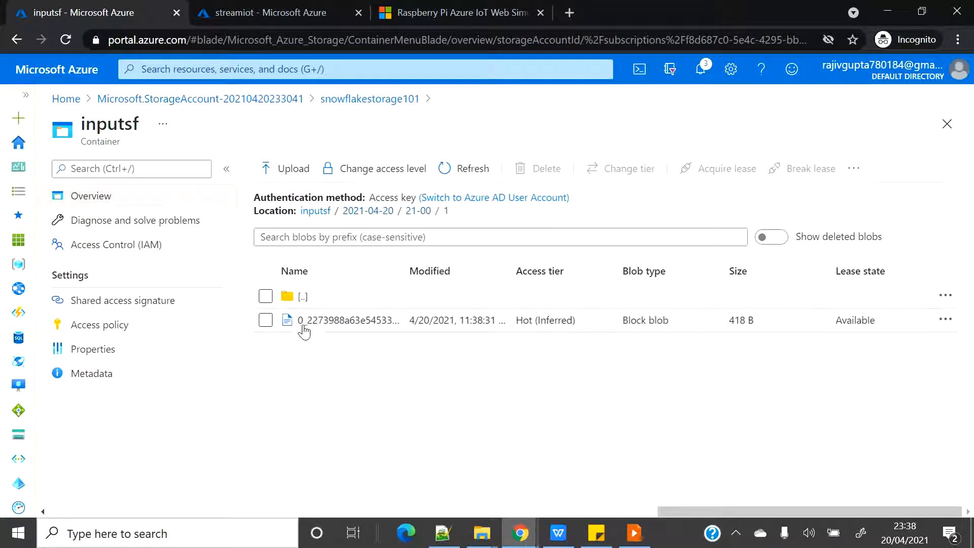
Open the JSON blob in folder 1 and examine its message contents in the blob editor.
{"action": "left_click", "coordinate": [343, 321]}
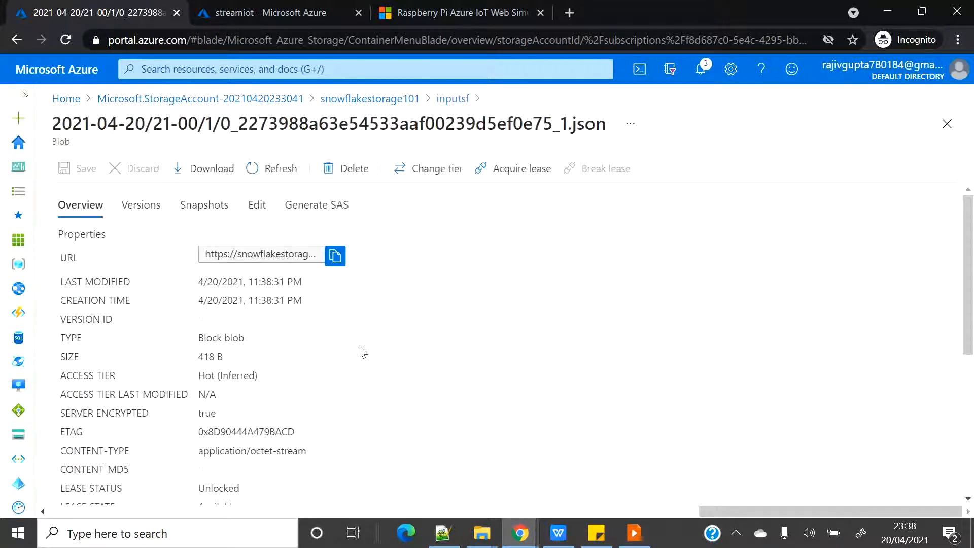
{"action": "left_click", "coordinate": [257, 205]}
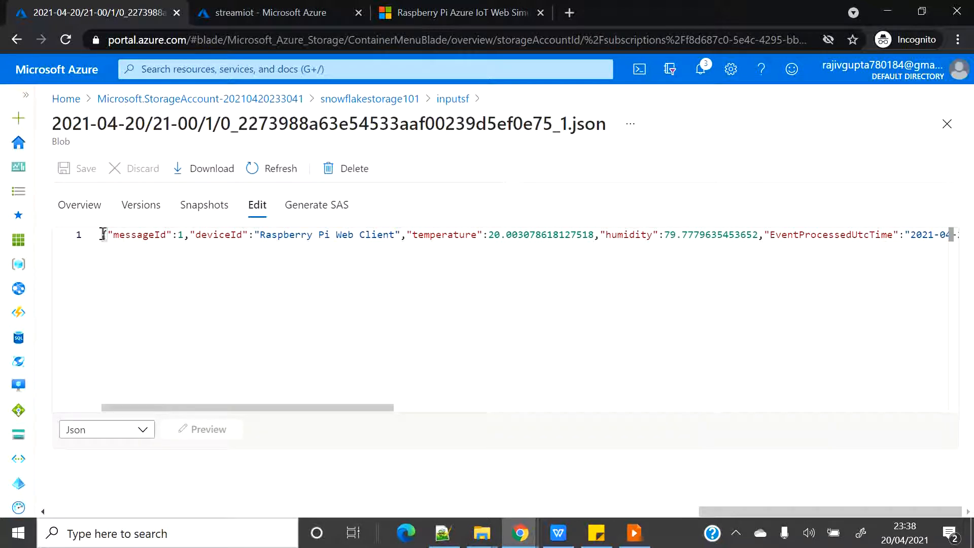
{"action": "left_click_drag", "start_coordinate": [799, 234], "coordinate": [83, 238]}
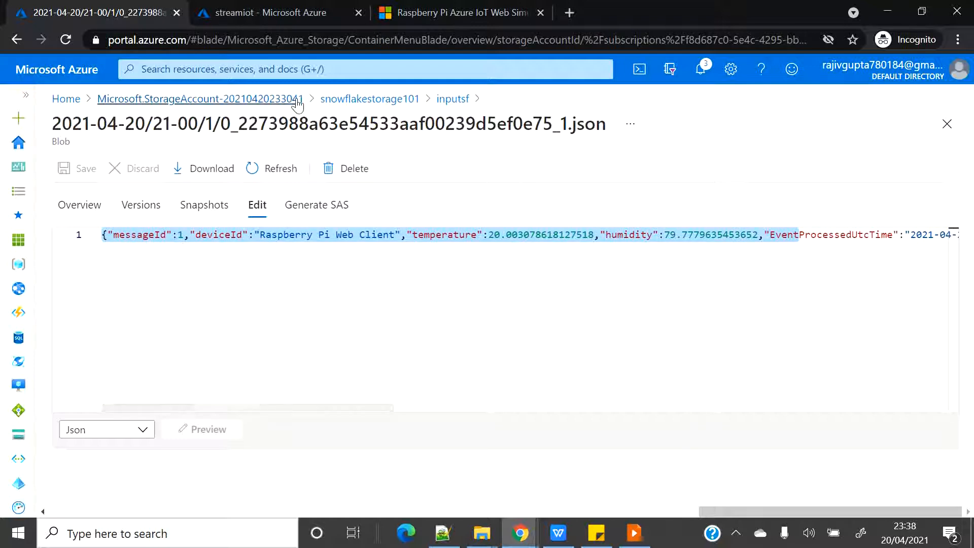
Return from the blob to the 21-00 folder of inputsf and open message folder 11.
{"action": "left_click", "coordinate": [452, 99]}
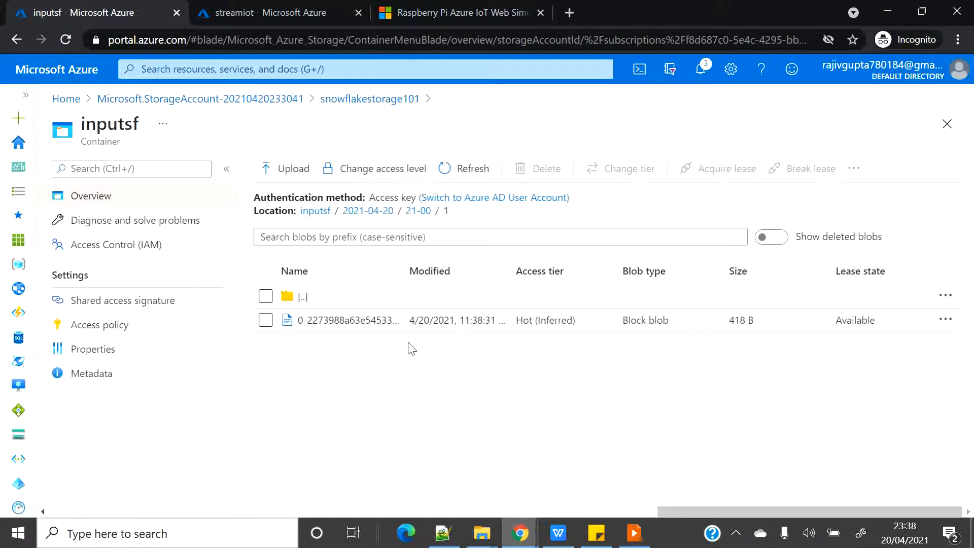
{"action": "left_click", "coordinate": [298, 303]}
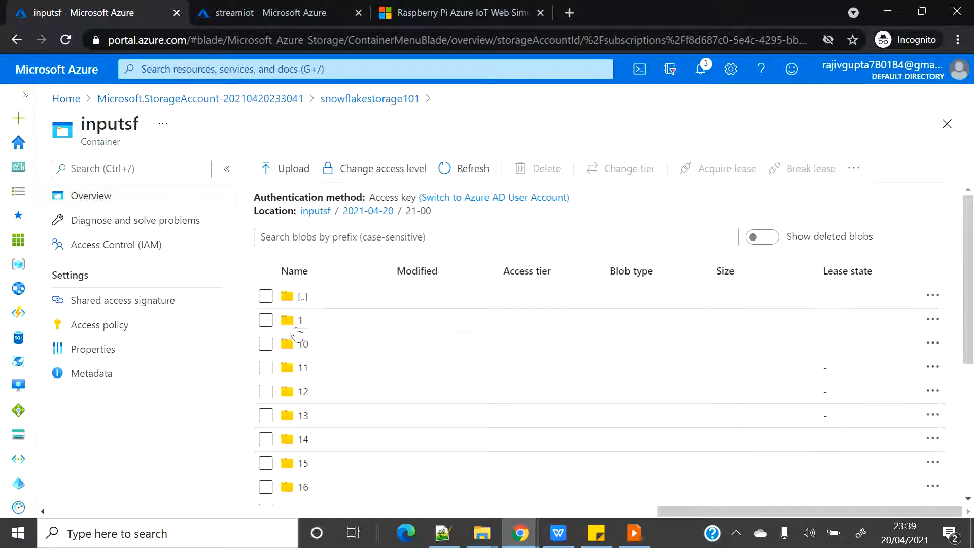
{"action": "left_click", "coordinate": [301, 373]}
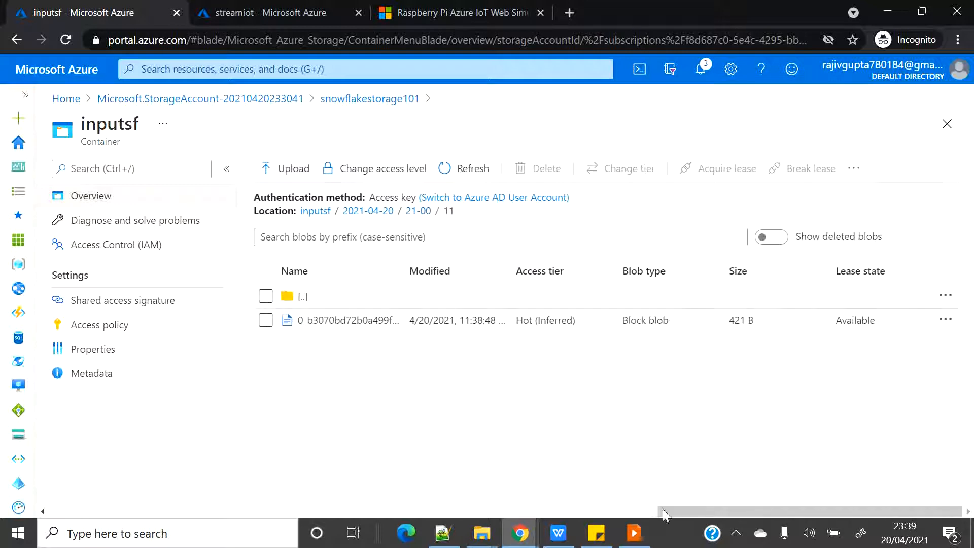